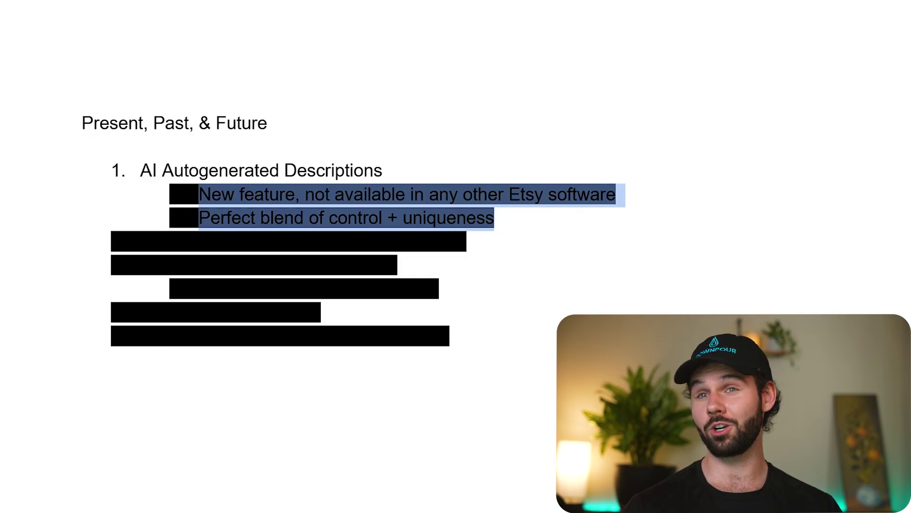
Step: Dismiss the text colour palette without picking a colour for the sub-points
key(Escape)
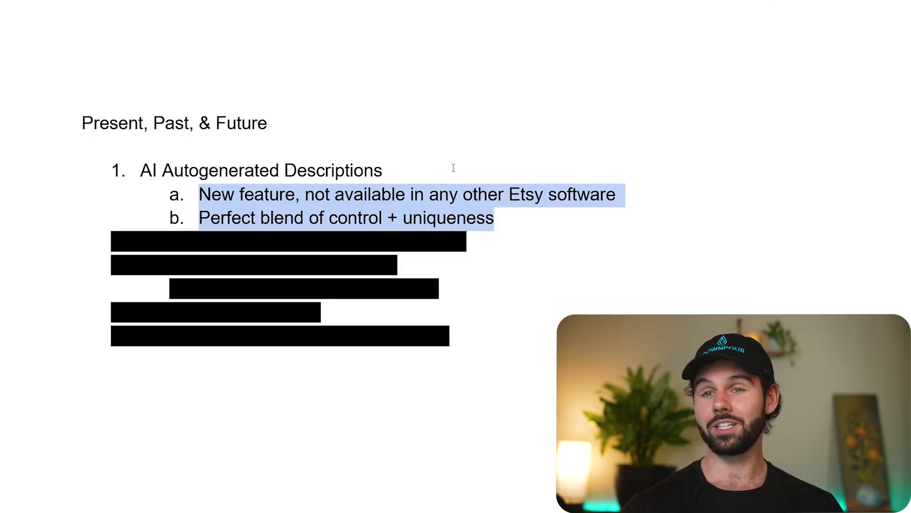
Step: Deselect the two sub-points in the outline before leaving Google Docs
click(443, 163)
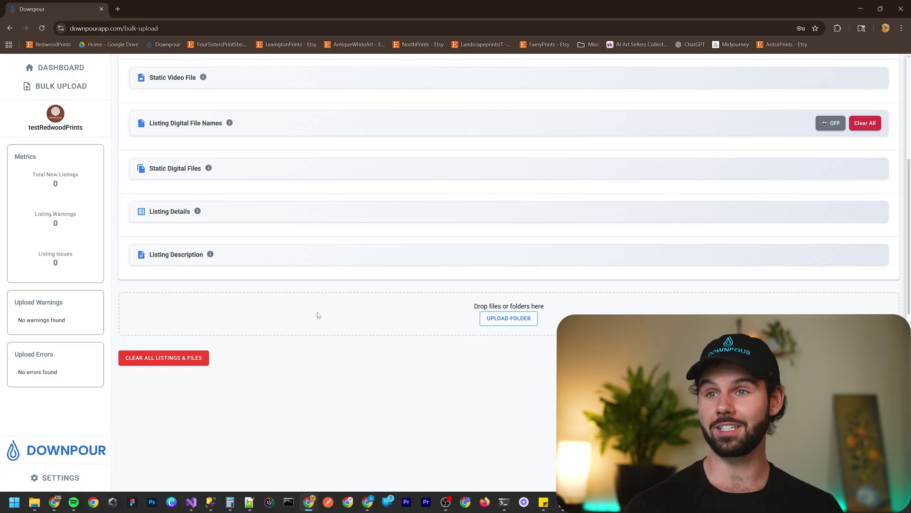
scroll(316, 316, up, 4)
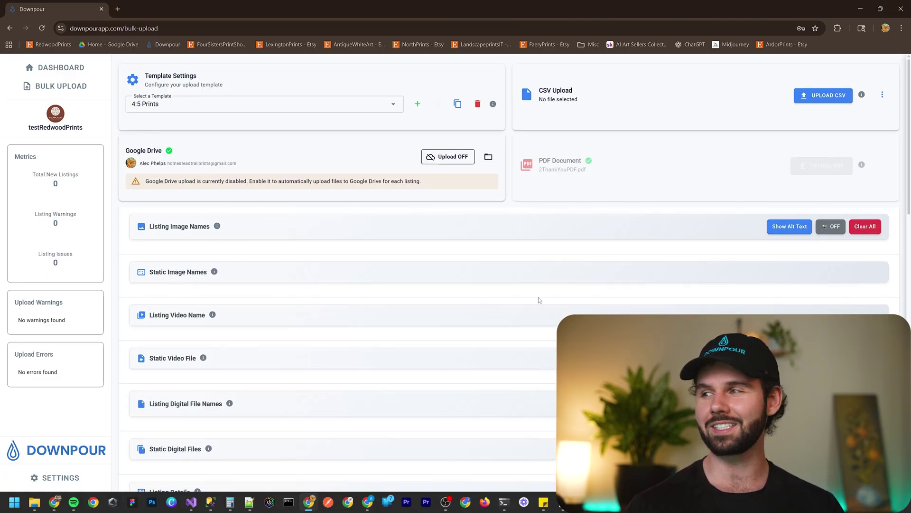
scroll(285, 278, down, 4)
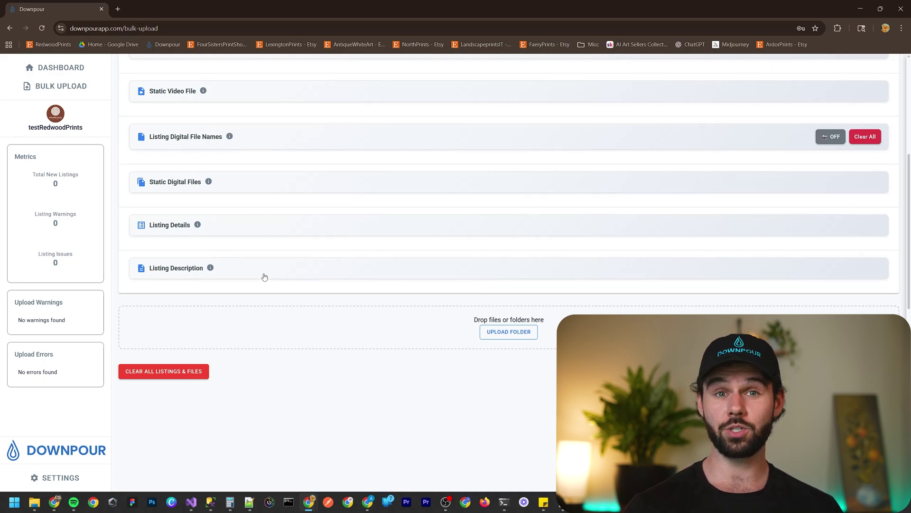
Step: Expand the Listing Description panel to reveal the vintage wall art template text
click(263, 277)
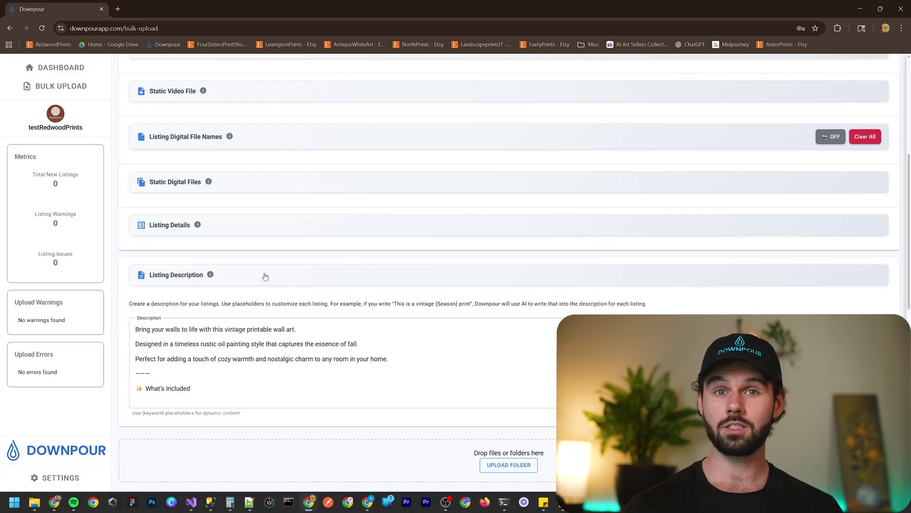
scroll(264, 276, down, 2)
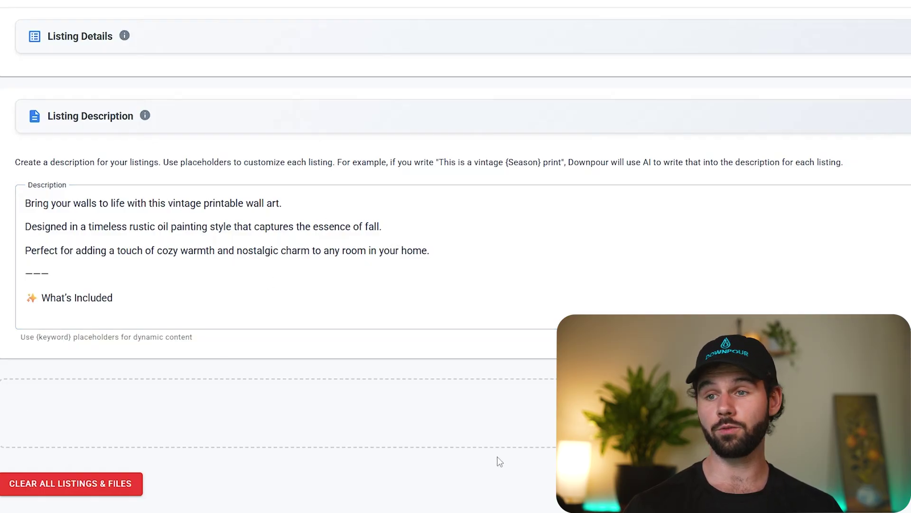
scroll(236, 245, down, 5)
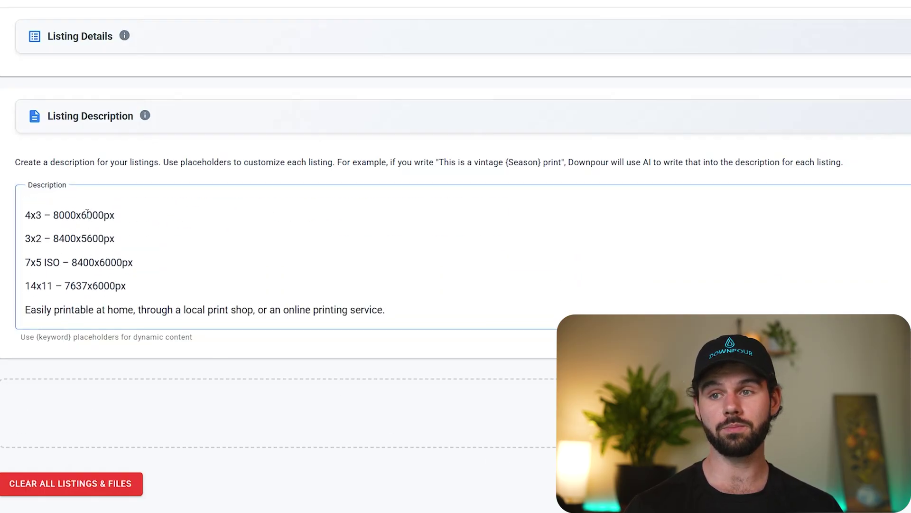
scroll(142, 271, up, 5)
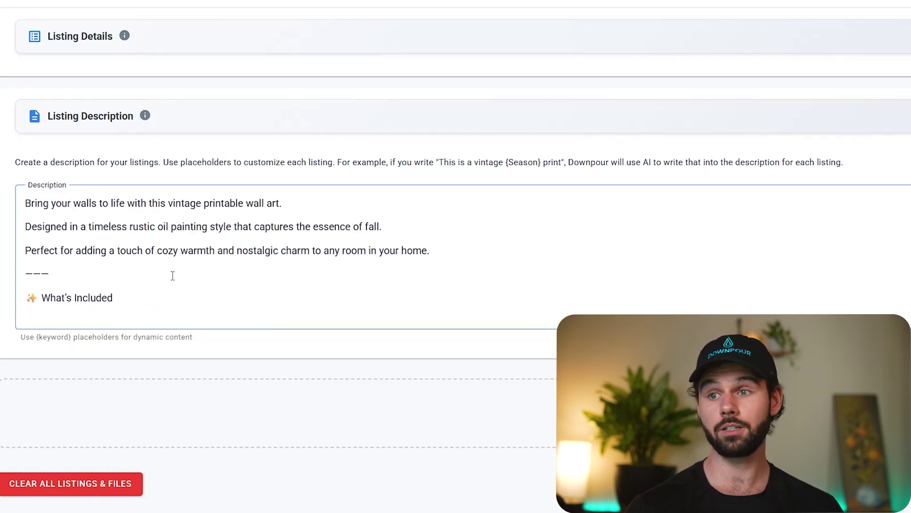
scroll(172, 275, up, 1)
scroll(326, 218, down, 1)
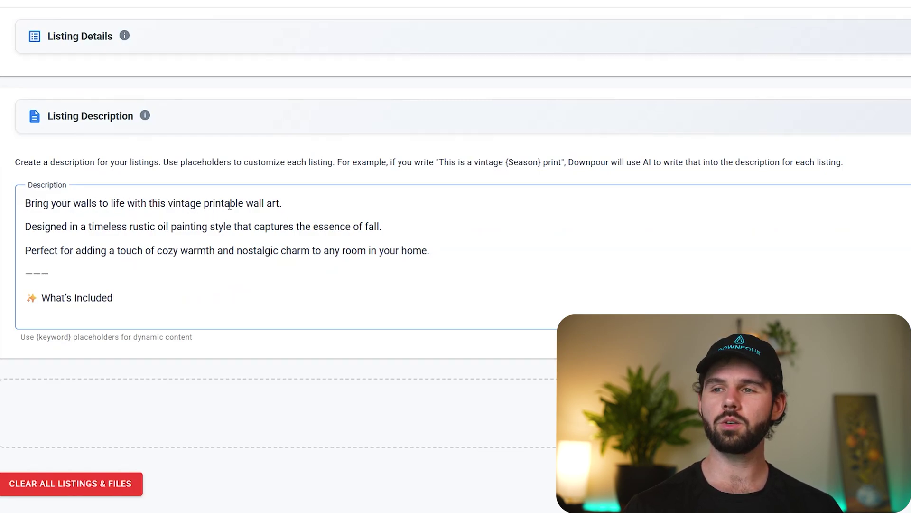
Step: End the first description line with ' of {Subject}.' so a Subject AI wildcard prompt appears
click(280, 203)
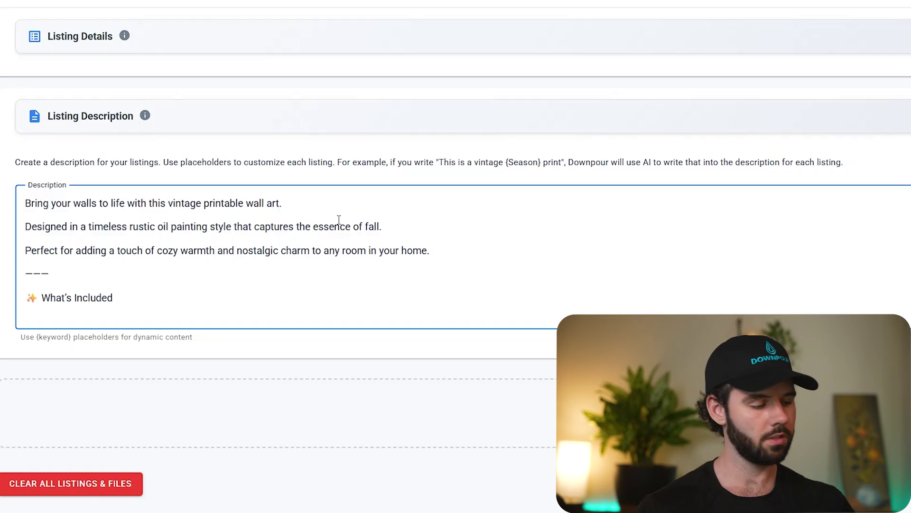
key(BackSpace)
text(of {S)
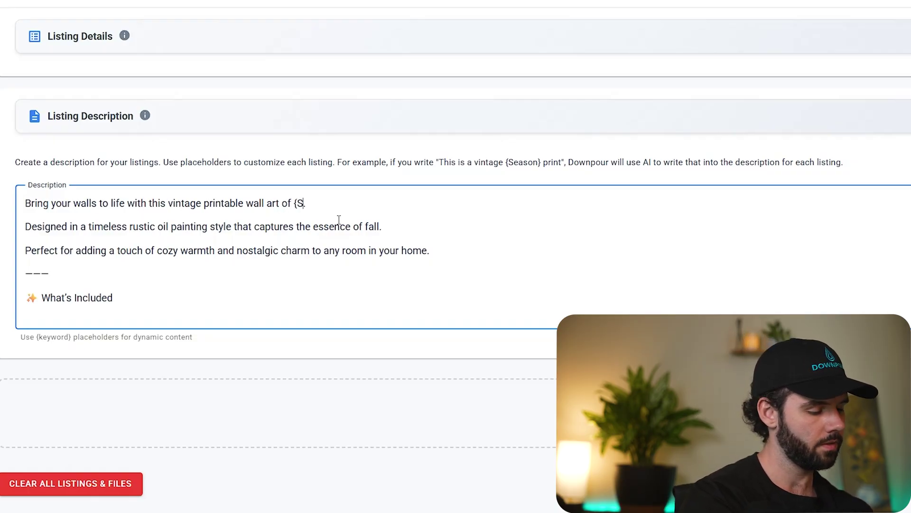
text(bujec)
key(BackSpace)
key(BackSpace)
key(BackSpace)
key(BackSpace)
key(BackSpace)
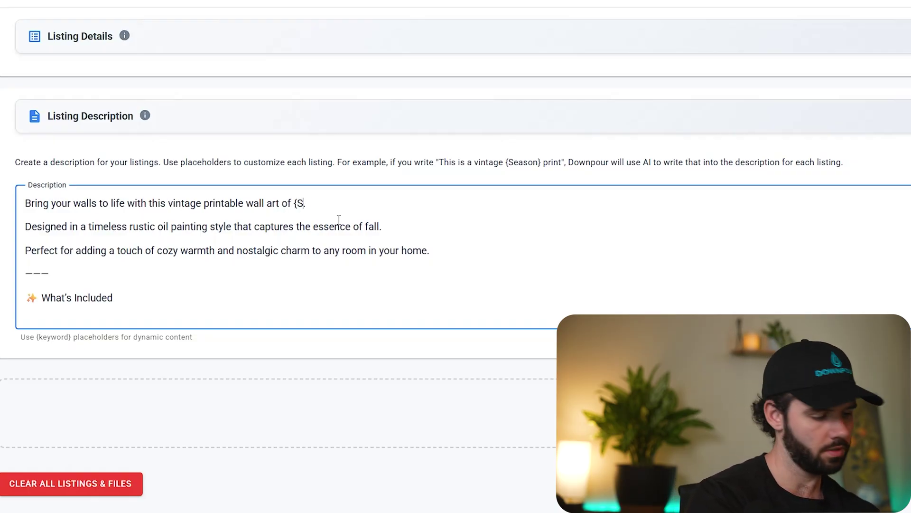
text(ubject})
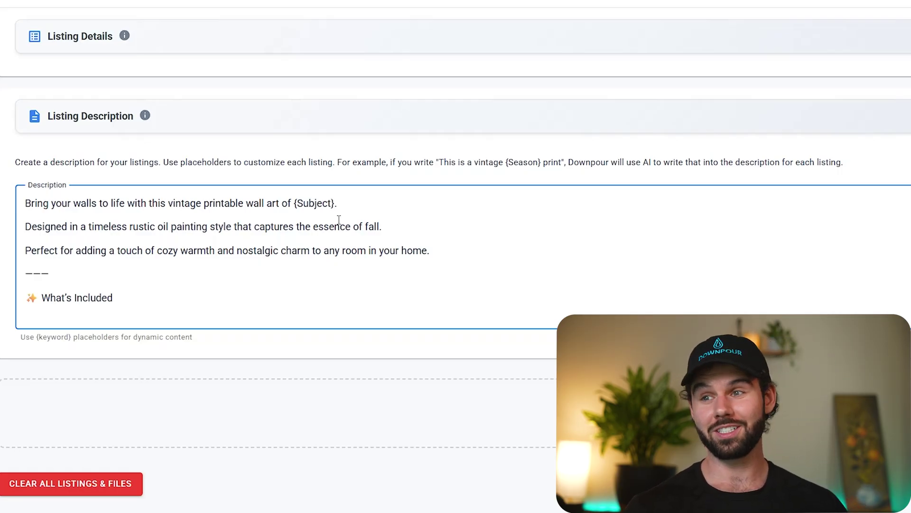
click(366, 434)
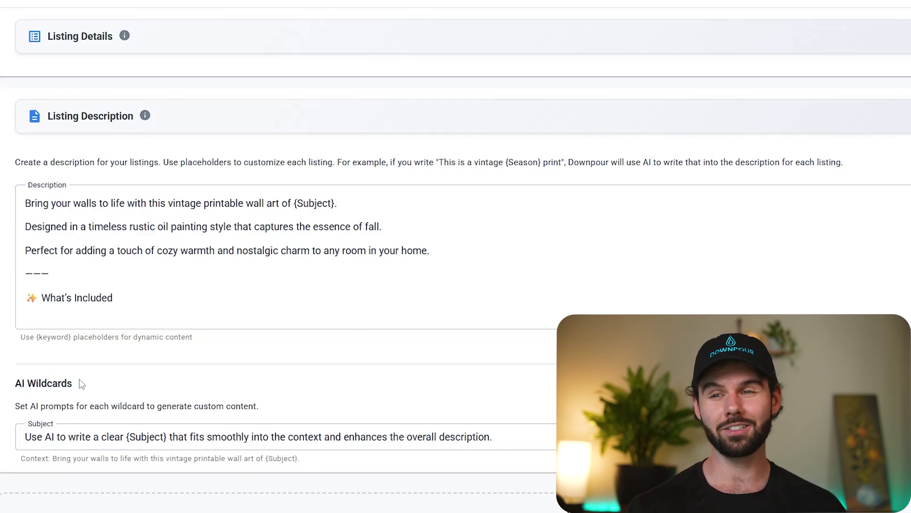
scroll(128, 363, down, 1)
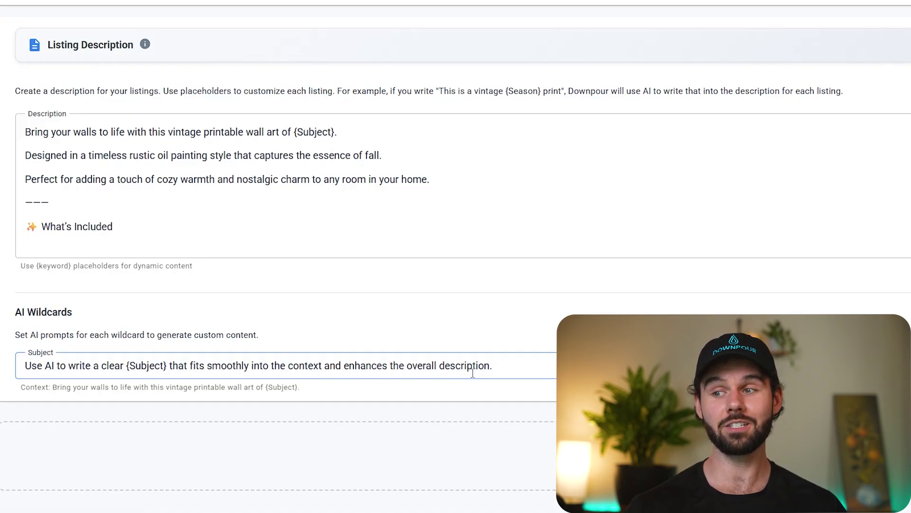
Step: Leave the Subject prompt and return to the description, positioning in the second line
click(41, 397)
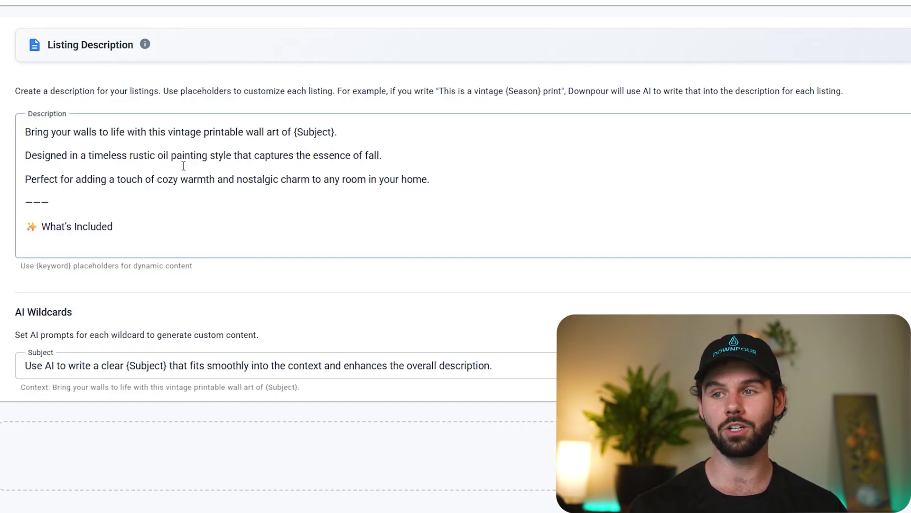
click(356, 131)
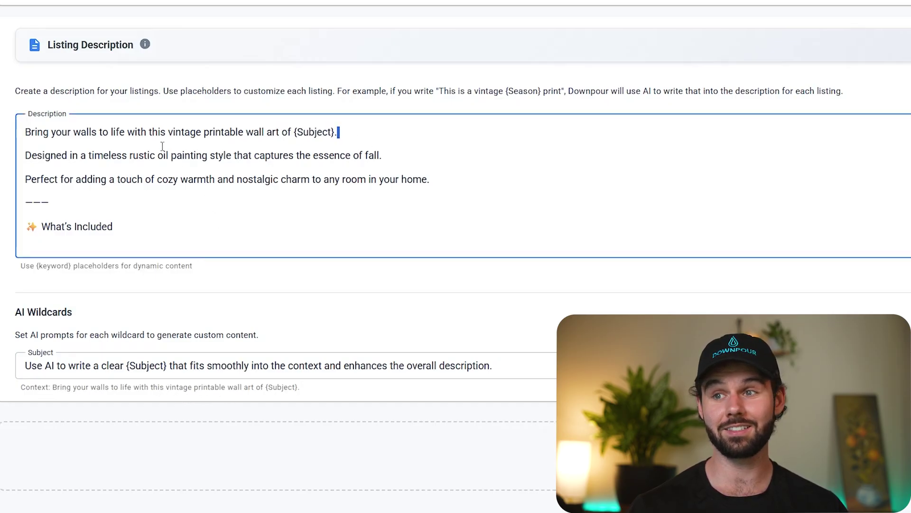
triple_click(17, 139)
click(128, 157)
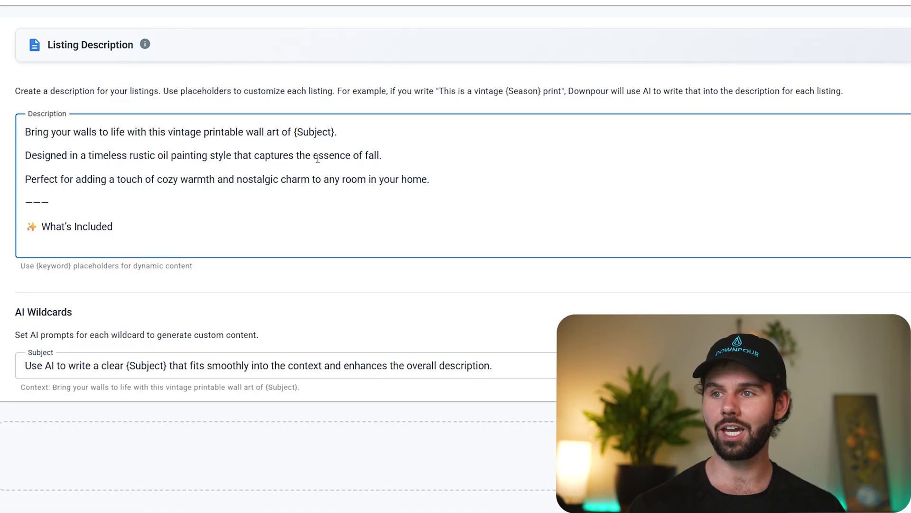
Step: Replace 'fall' with {Season}, creating a Season wildcard prompt
double_click(371, 155)
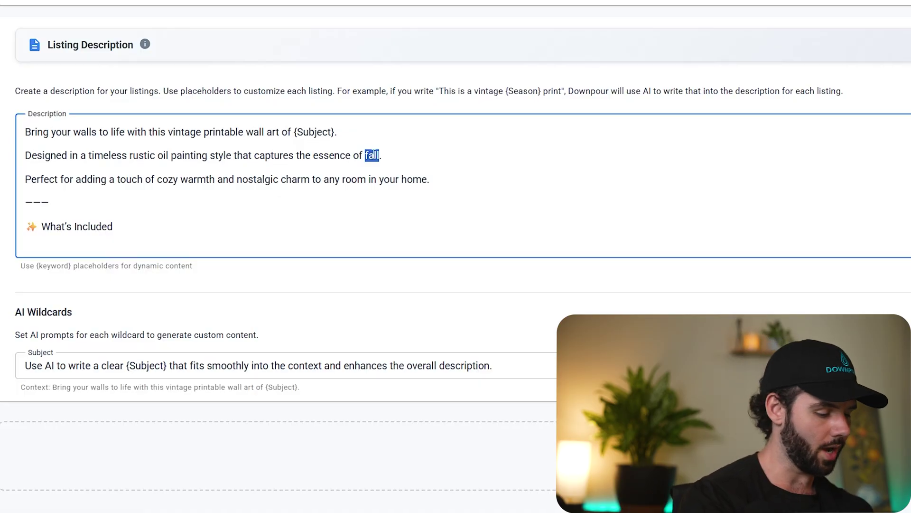
text({Season)
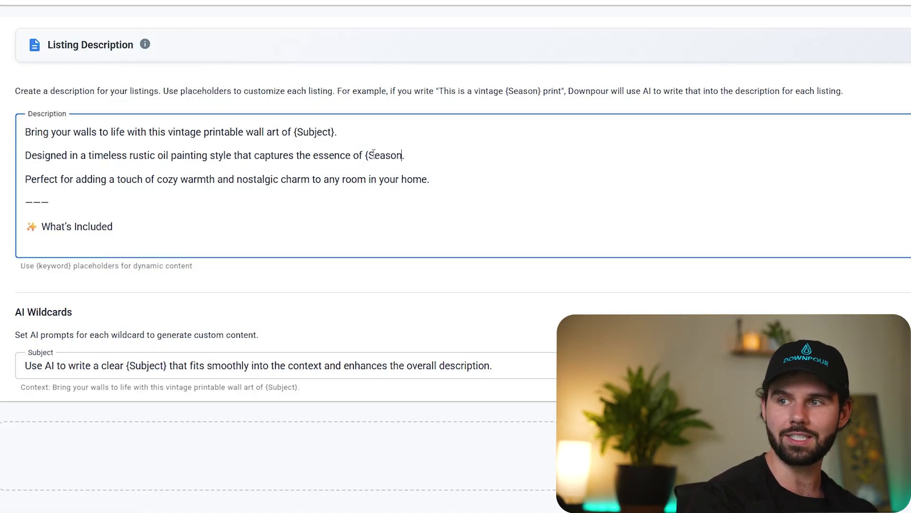
text(})
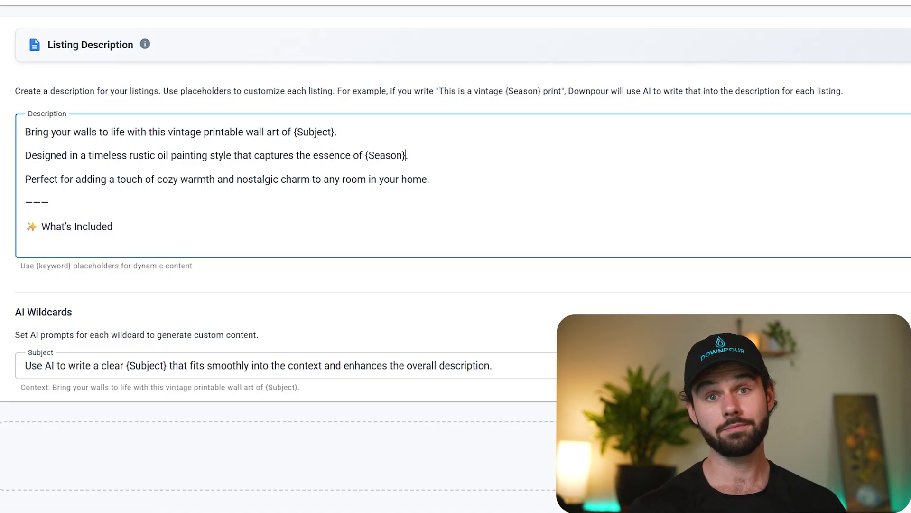
click(235, 407)
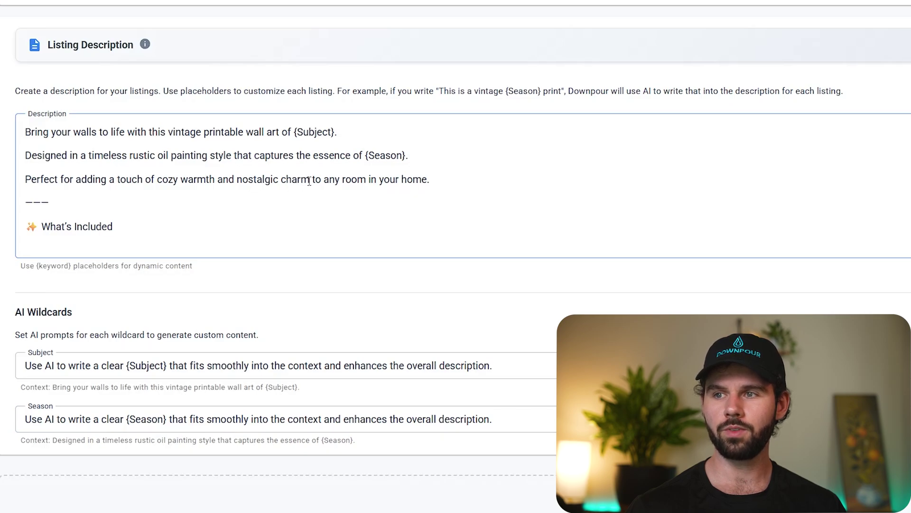
Step: Replace 'cozy warmth and nostalgic charm' with {Feeling}, creating a Feeling wildcard prompt
drag(311, 181, 160, 183)
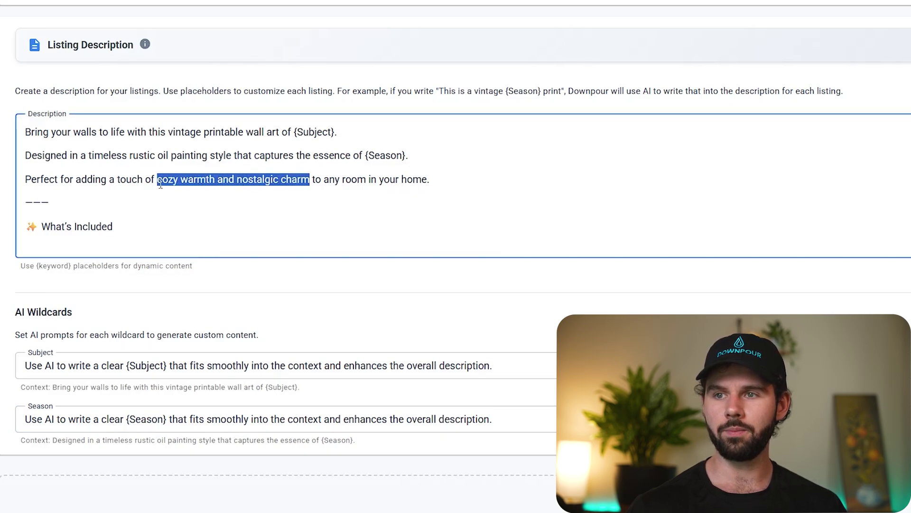
text({)
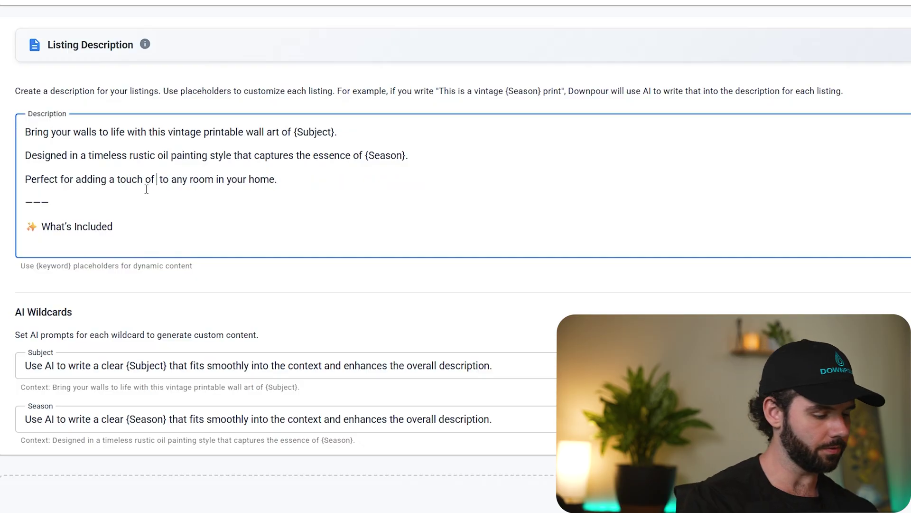
text(Feeling)
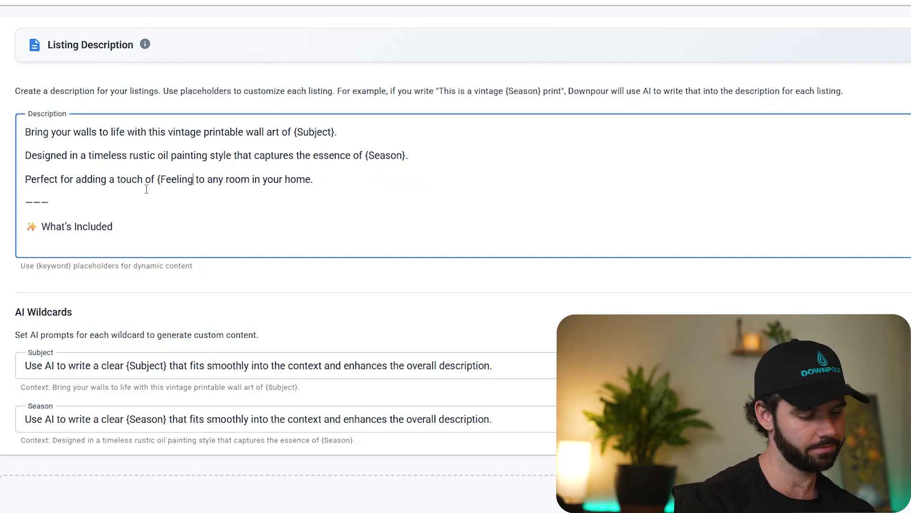
text(})
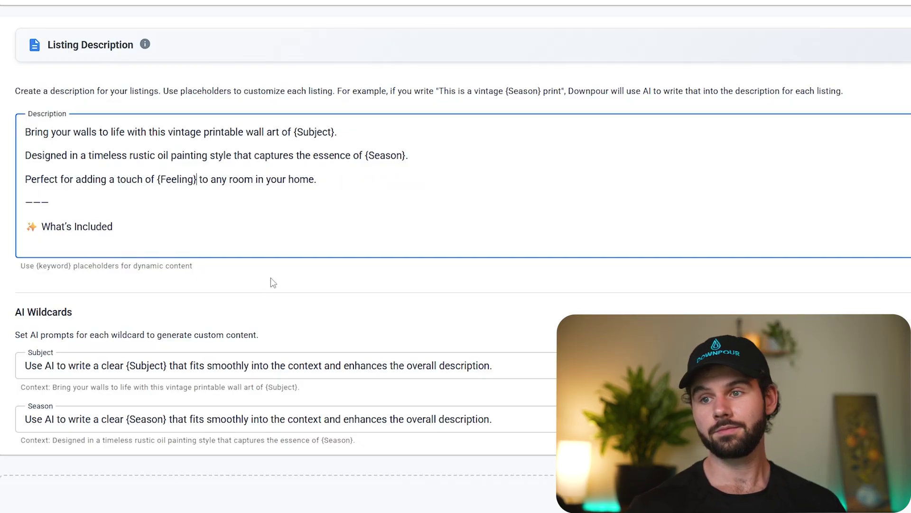
click(271, 279)
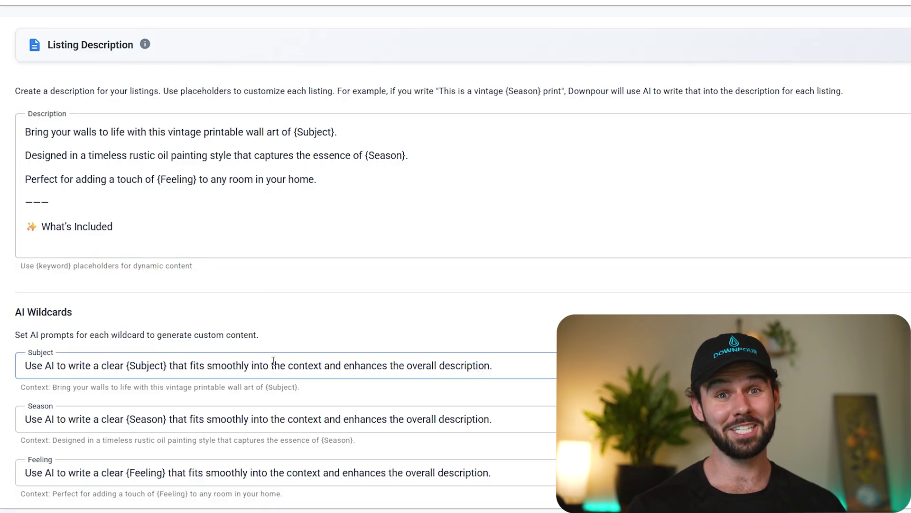
click(267, 160)
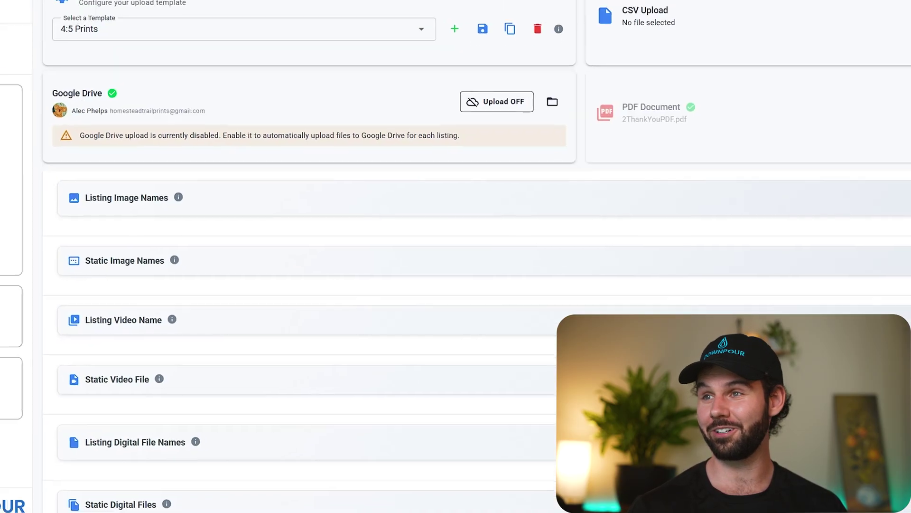
scroll(488, 293, down, 15)
scroll(488, 293, down, 3)
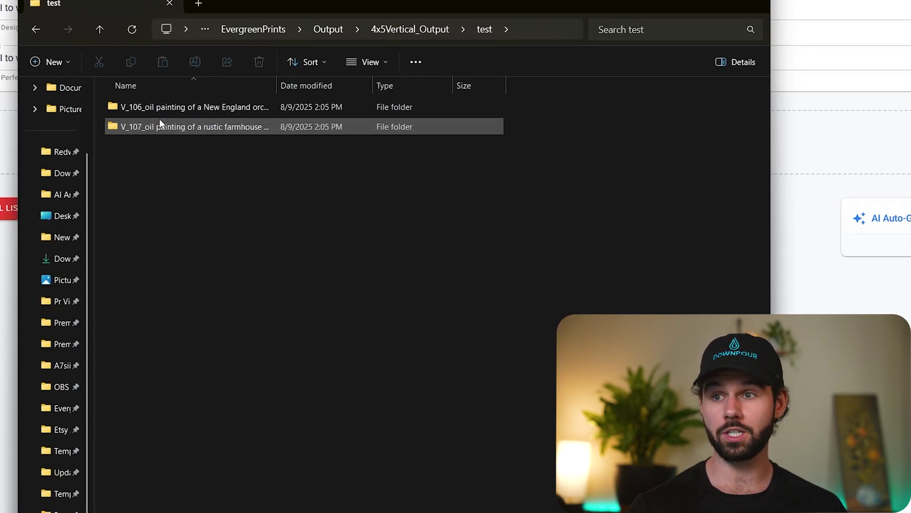
Step: Browse the V_106 orchard painting's mockups and cropped_images folders, then return to the paintings listing
double_click(220, 142)
double_click(189, 127)
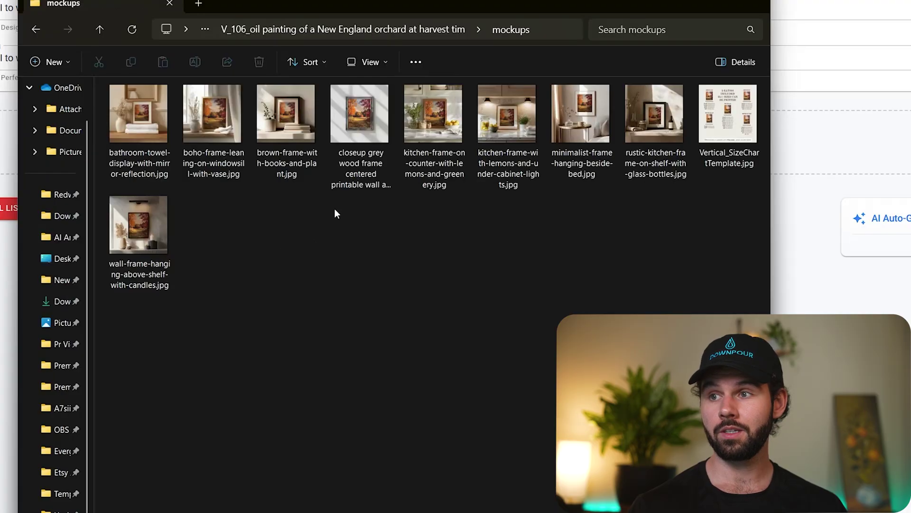
key(alt+Left)
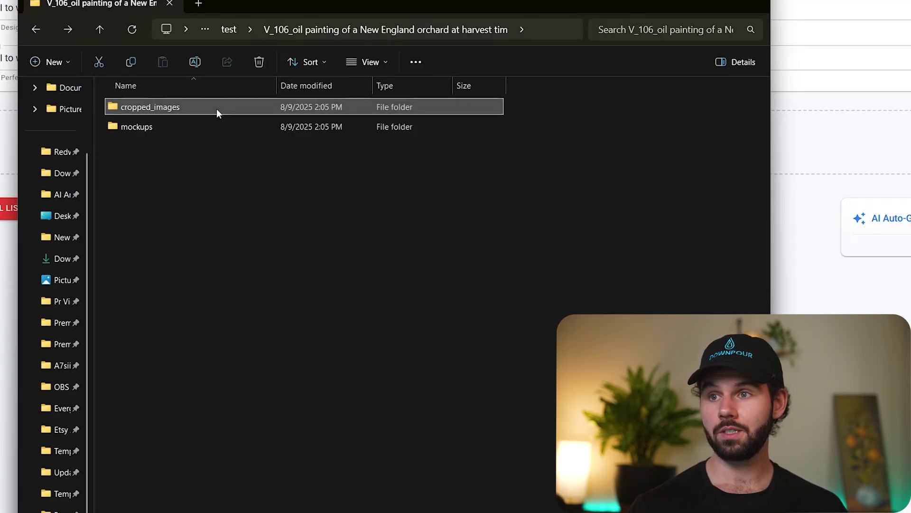
double_click(217, 109)
key(alt+Left)
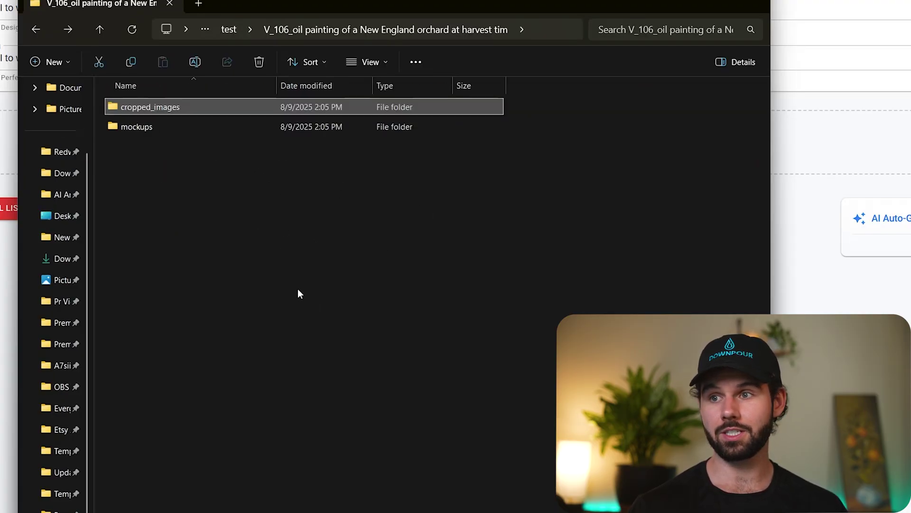
key(alt+Left)
Step: Browse the V_107 painting's mockups folder and open its cropped_images folder with five jpgs
double_click(153, 127)
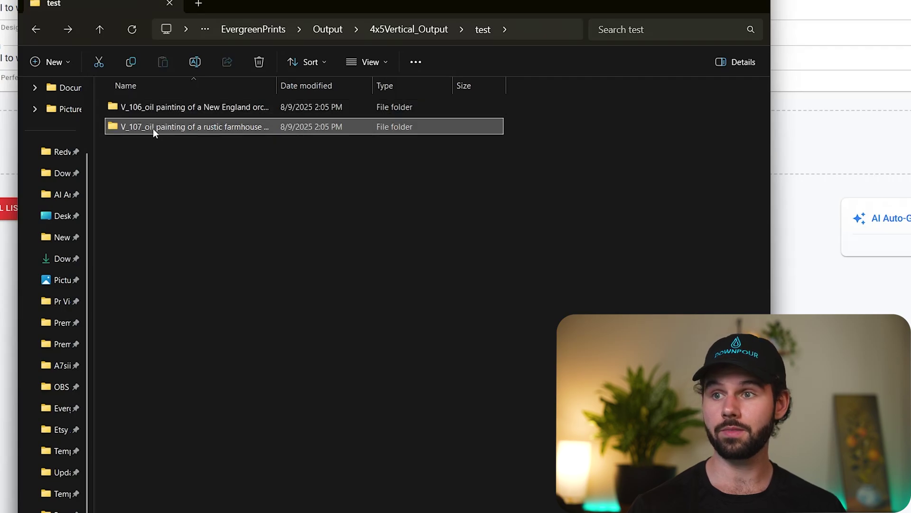
double_click(157, 127)
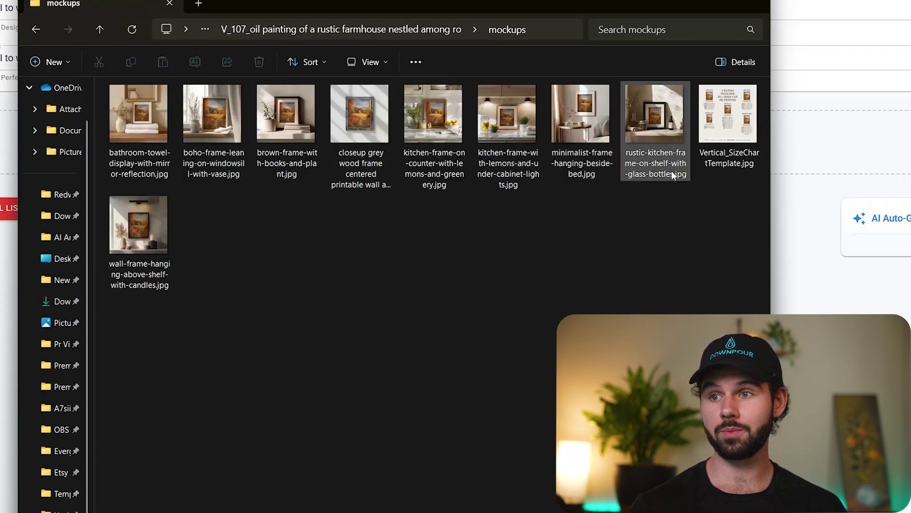
key(alt+Left)
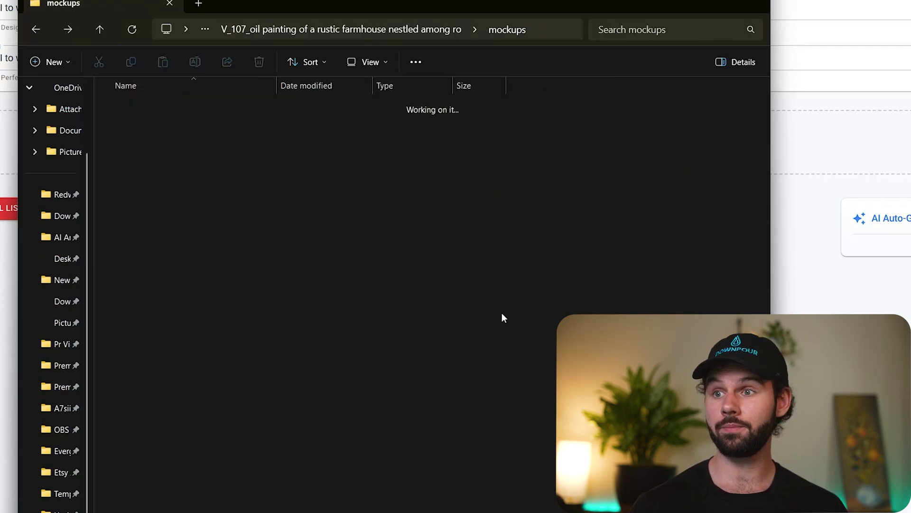
click(207, 106)
double_click(207, 106)
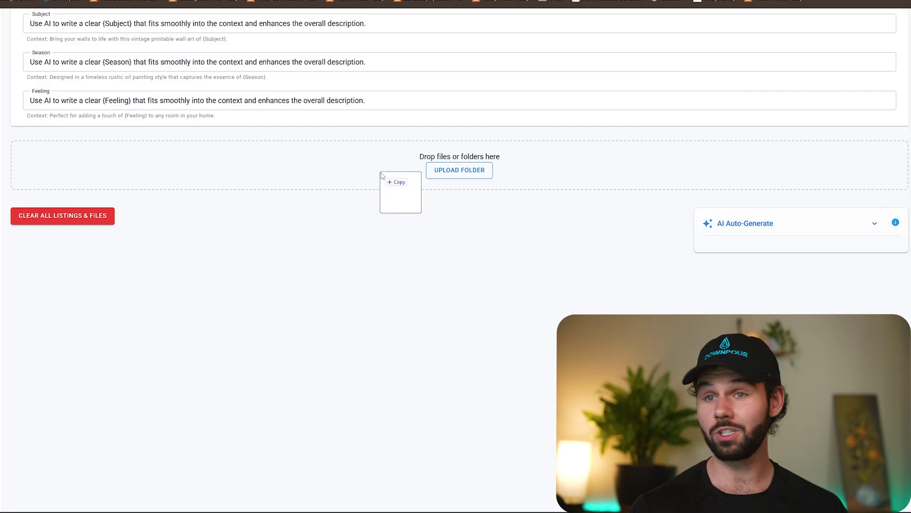
Step: Drop the painting folders into Downpour to build listings V_106 and V_107, and preview V_107's description
drag(428, 204, 388, 182)
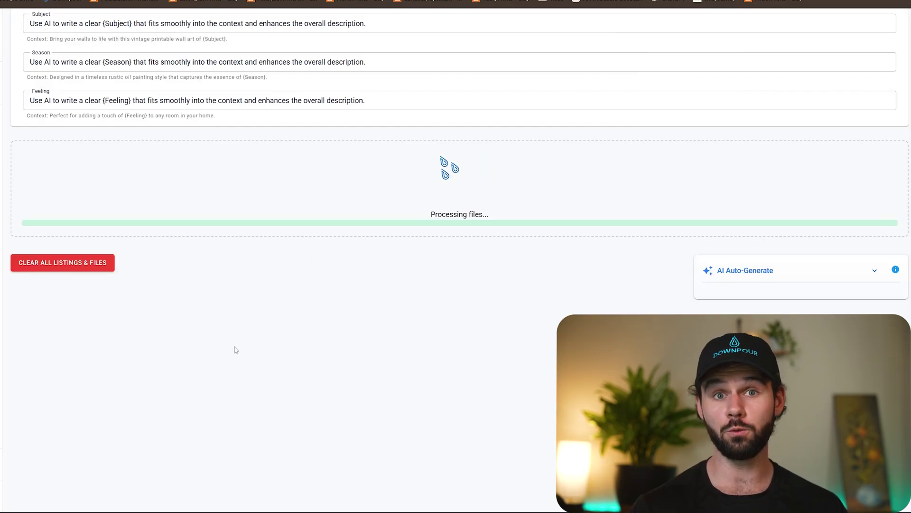
scroll(356, 345, down, 2)
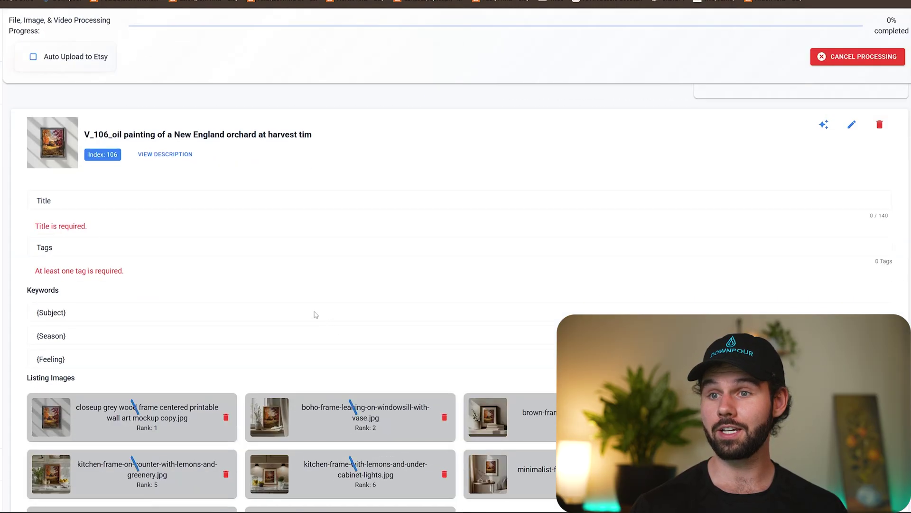
scroll(315, 314, down, 2)
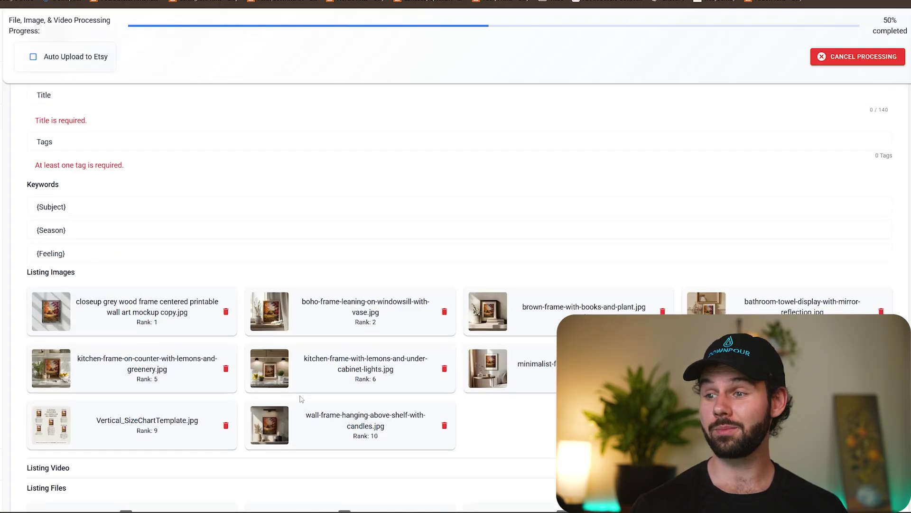
scroll(321, 380, down, 1)
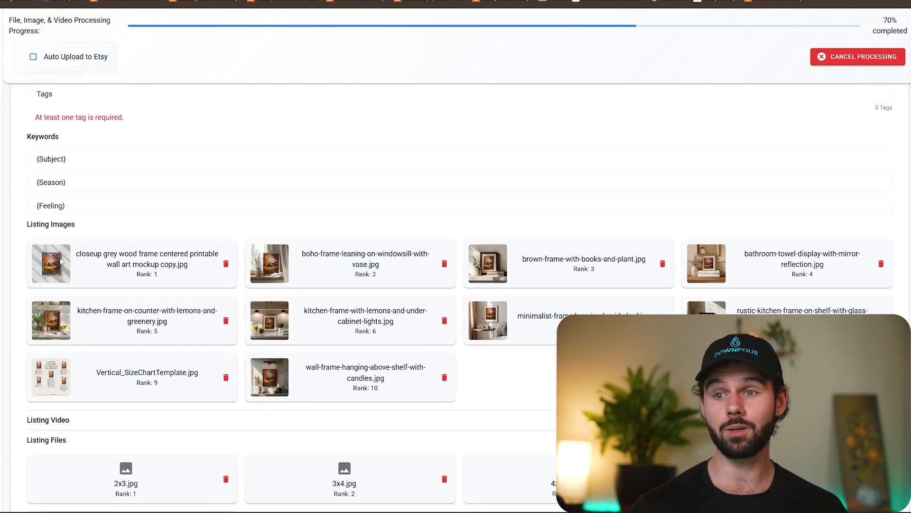
scroll(97, 285, down, 4)
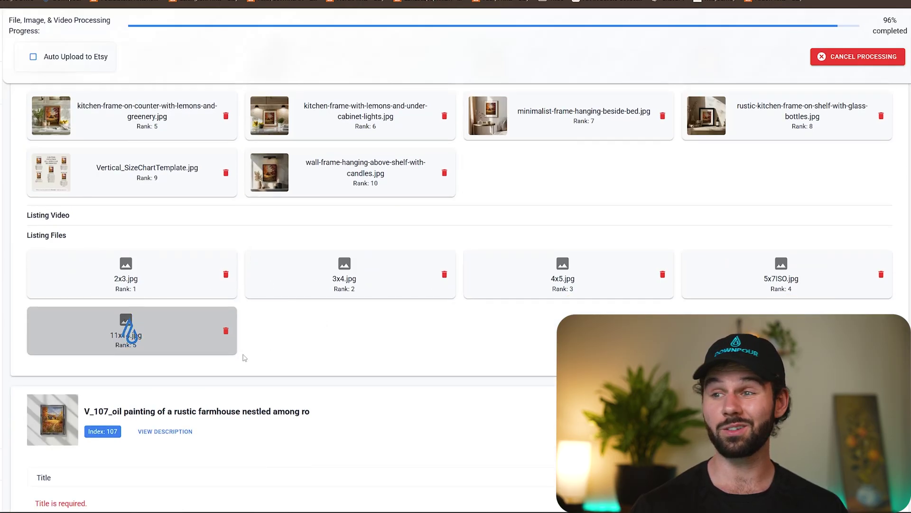
scroll(187, 285, down, 4)
scroll(186, 365, down, 1)
scroll(186, 365, down, 2)
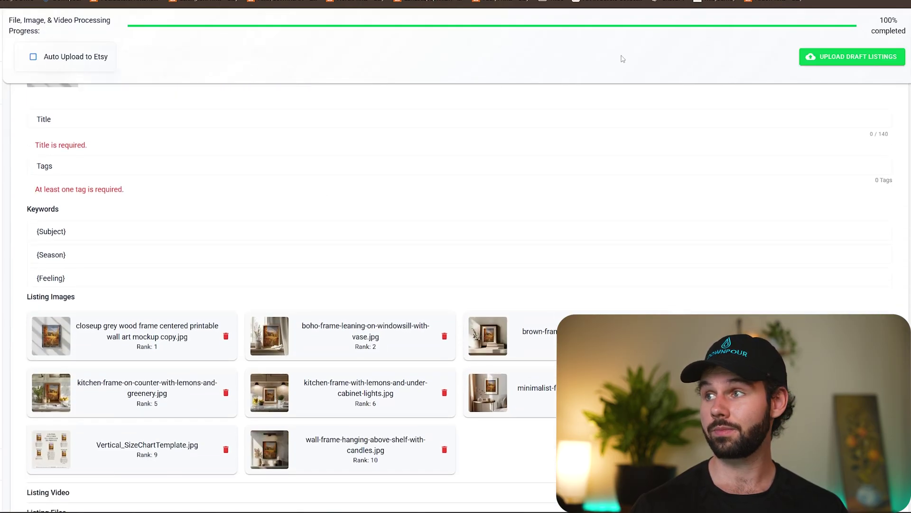
scroll(387, 283, down, 3)
scroll(344, 312, up, 5)
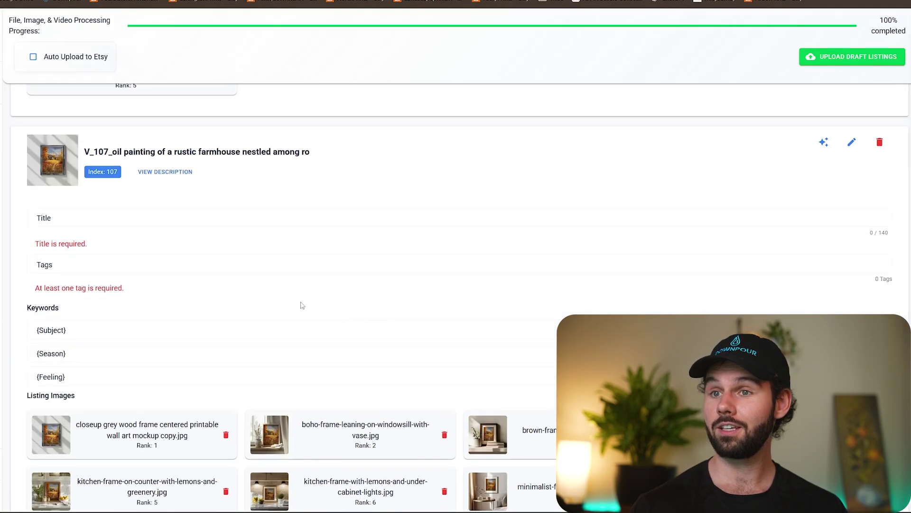
click(163, 172)
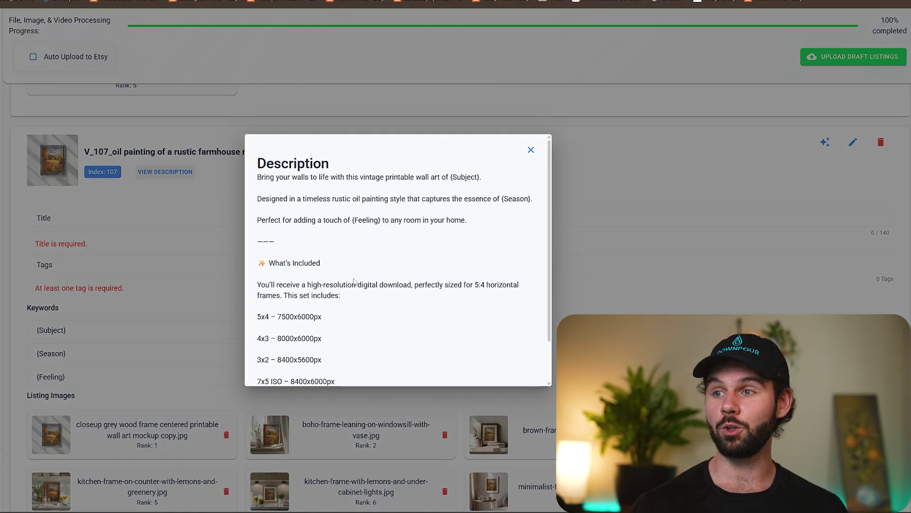
click(557, 275)
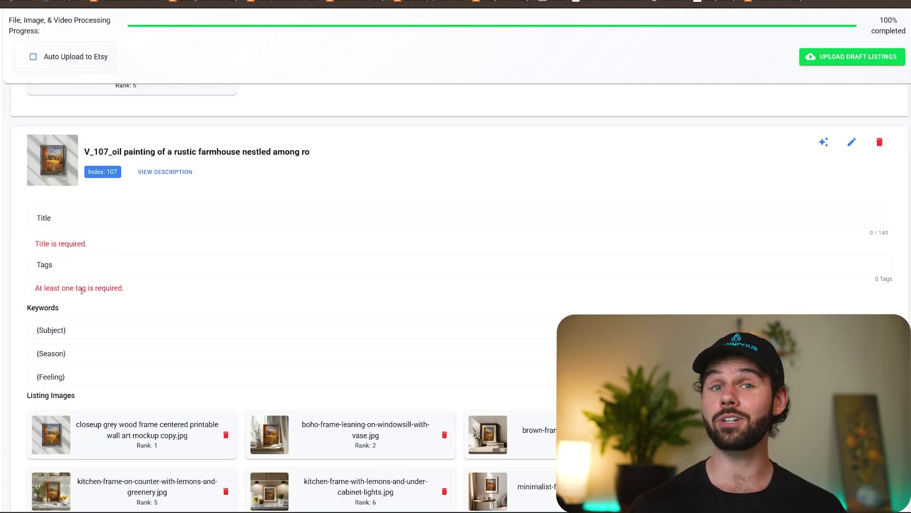
scroll(354, 377, up, 4)
scroll(398, 373, up, 4)
scroll(449, 371, up, 3)
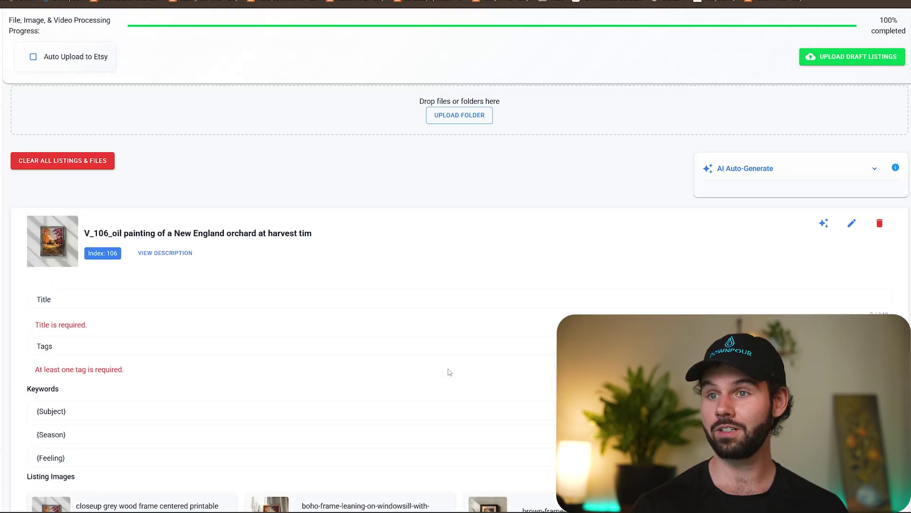
Step: Auto-generate titles, tags and the Subject, Season and Feeling wildcards with AI
click(875, 169)
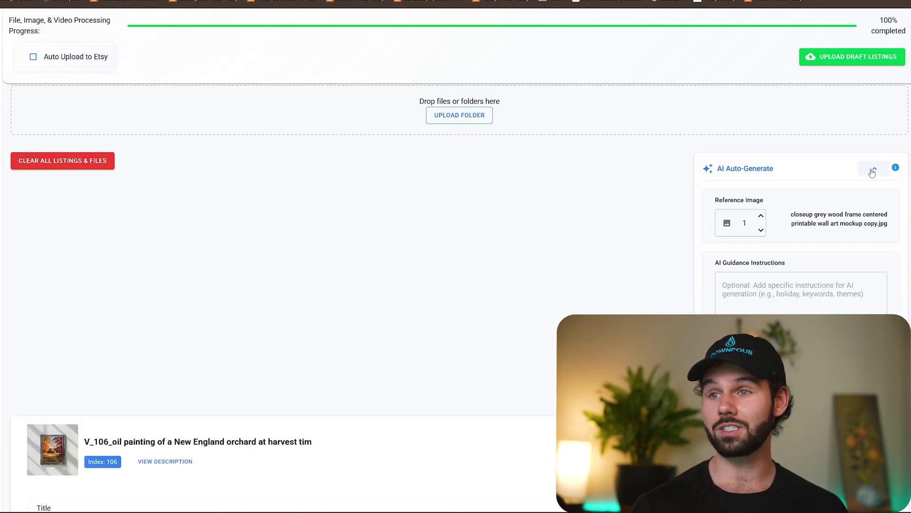
scroll(499, 321, down, 1)
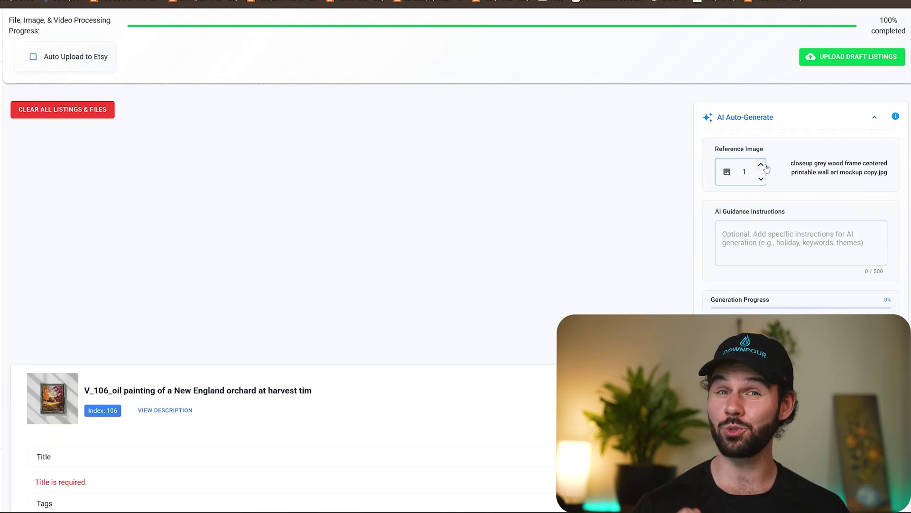
scroll(342, 292, down, 3)
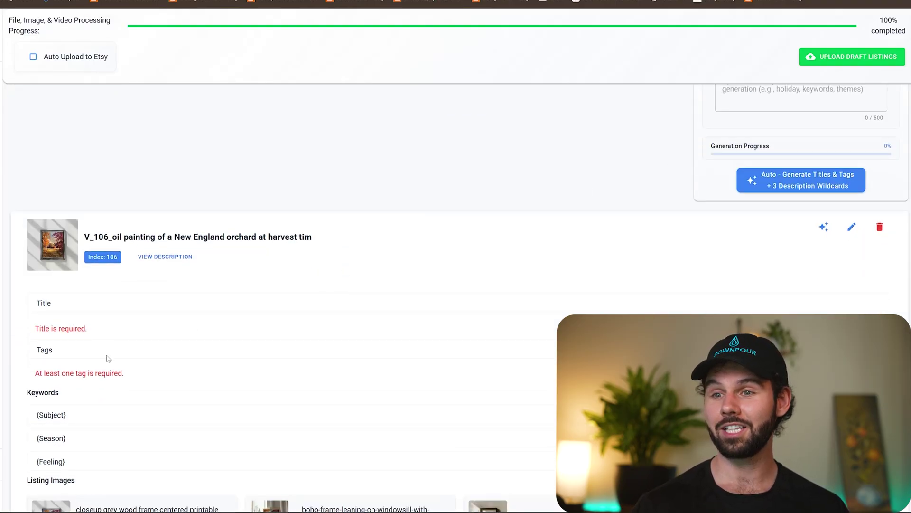
scroll(79, 285, down, 4)
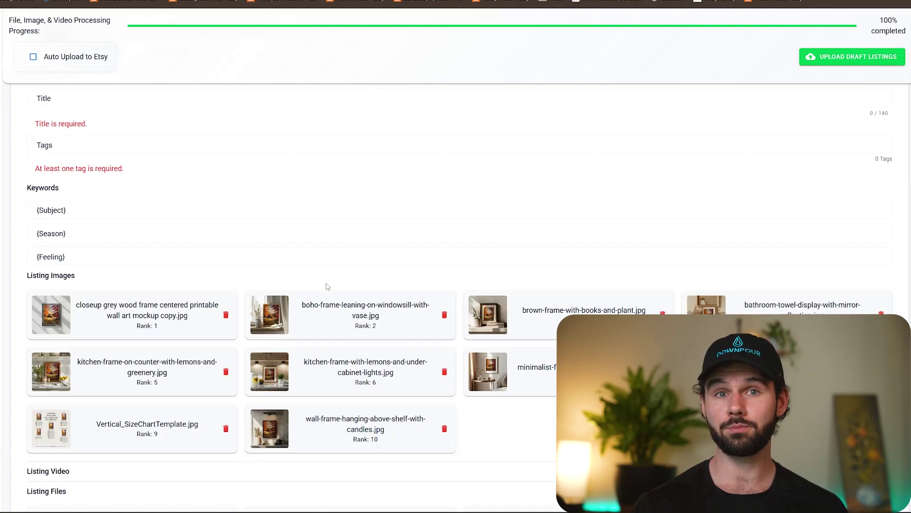
scroll(507, 283, up, 3)
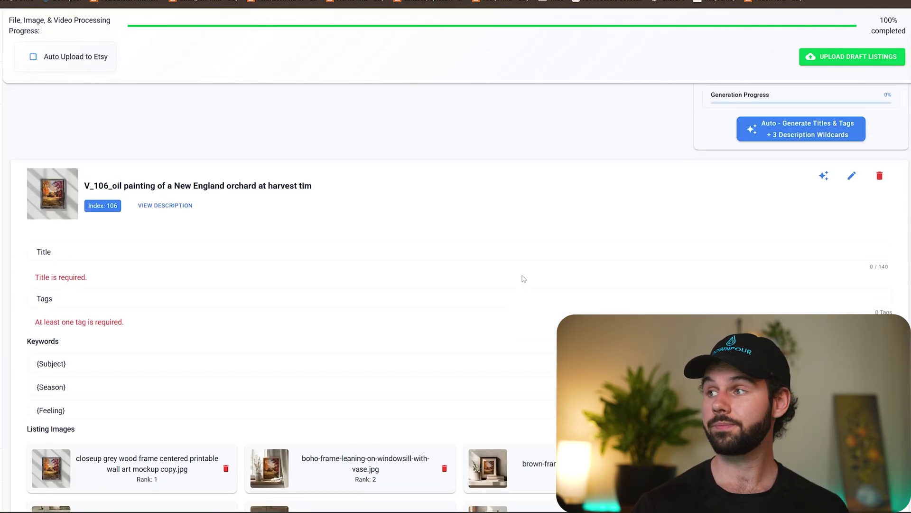
scroll(522, 278, up, 1)
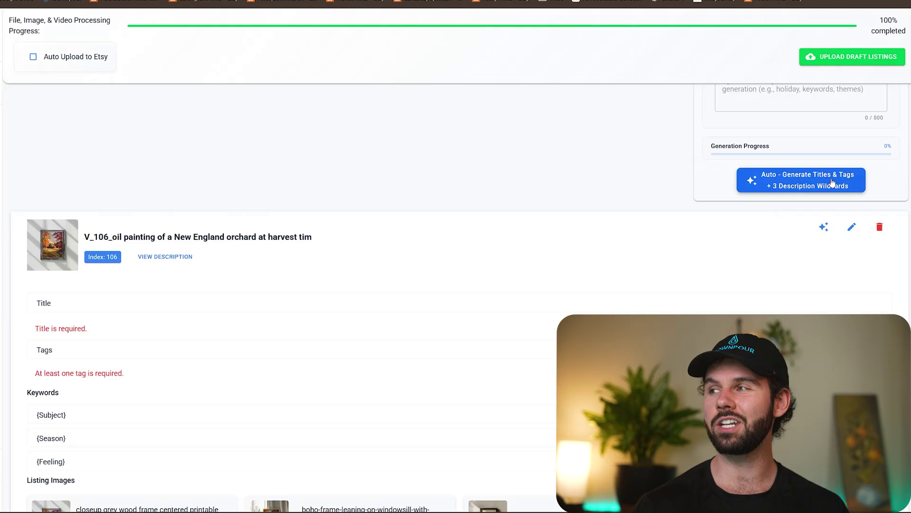
click(798, 186)
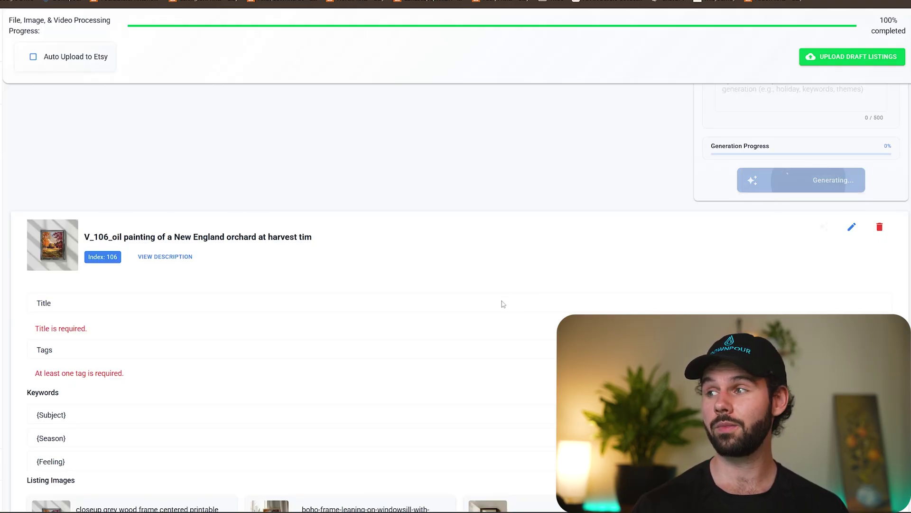
scroll(502, 304, down, 2)
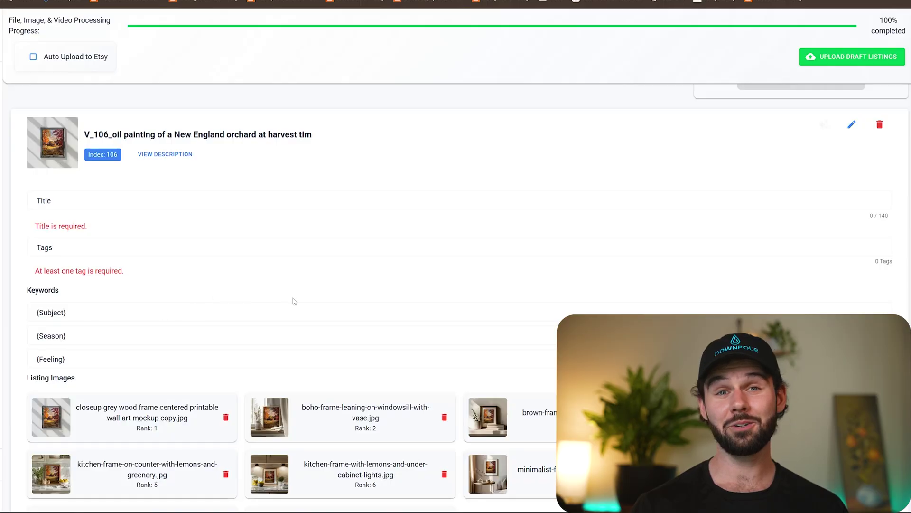
scroll(489, 296, up, 1)
scroll(489, 297, up, 1)
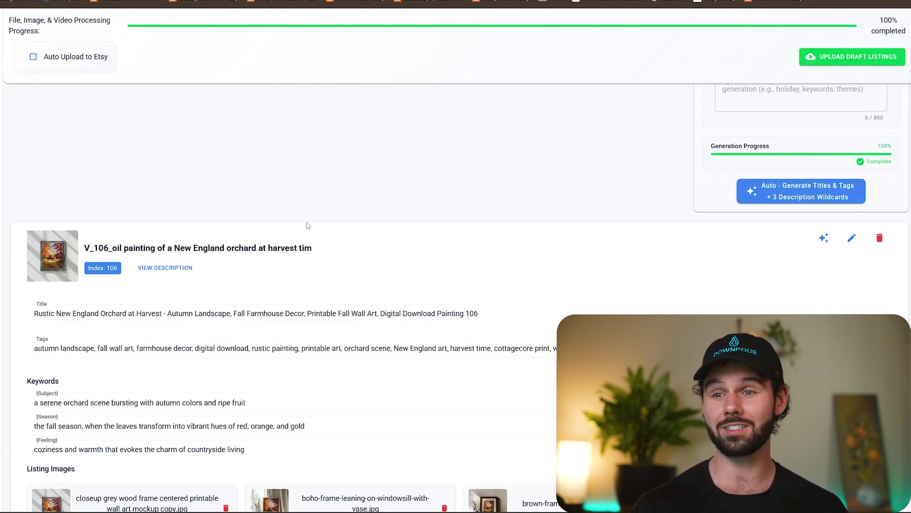
scroll(237, 424, down, 1)
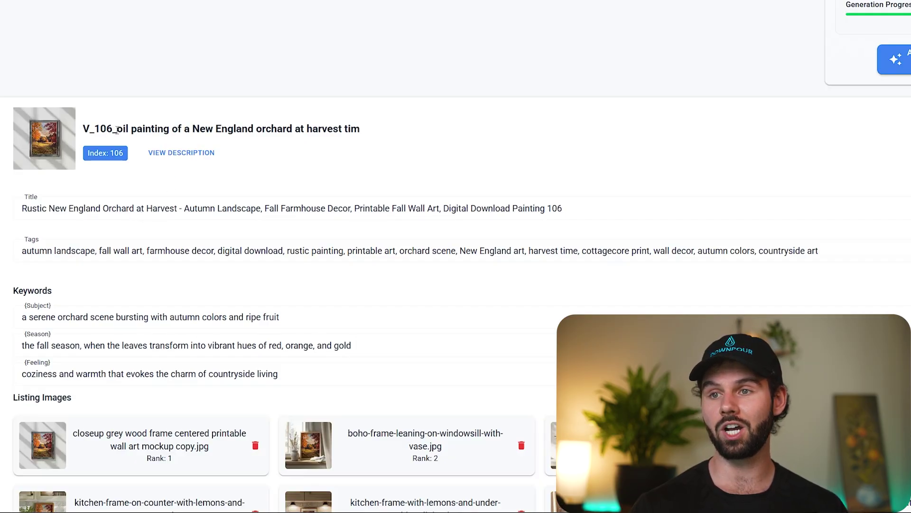
Step: Highlight the V_106 listing heading and its 'New England' phrase while reviewing the generated title
drag(116, 127, 361, 129)
click(360, 128)
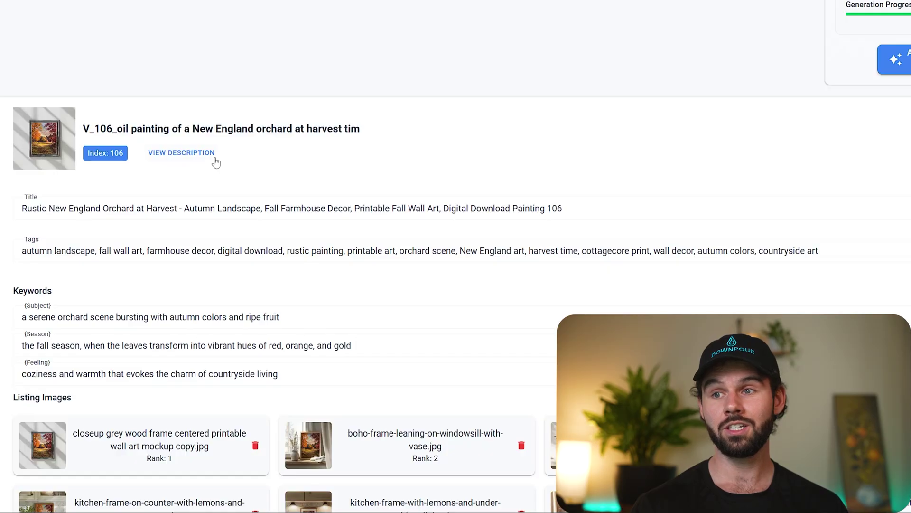
drag(191, 129, 301, 128)
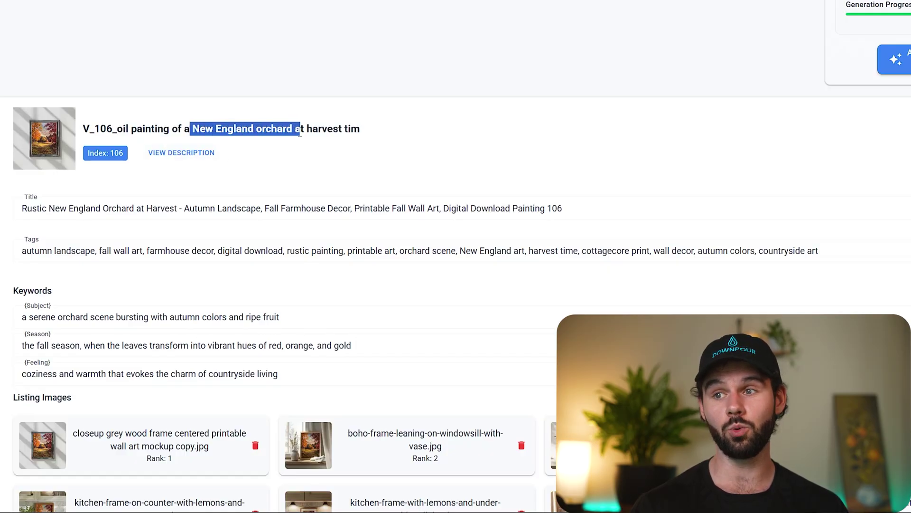
click(224, 208)
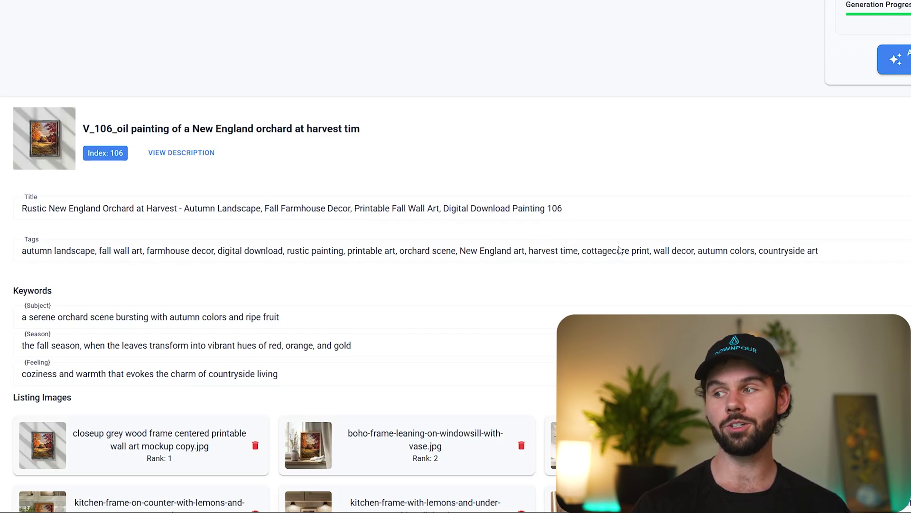
scroll(550, 255, down, 5)
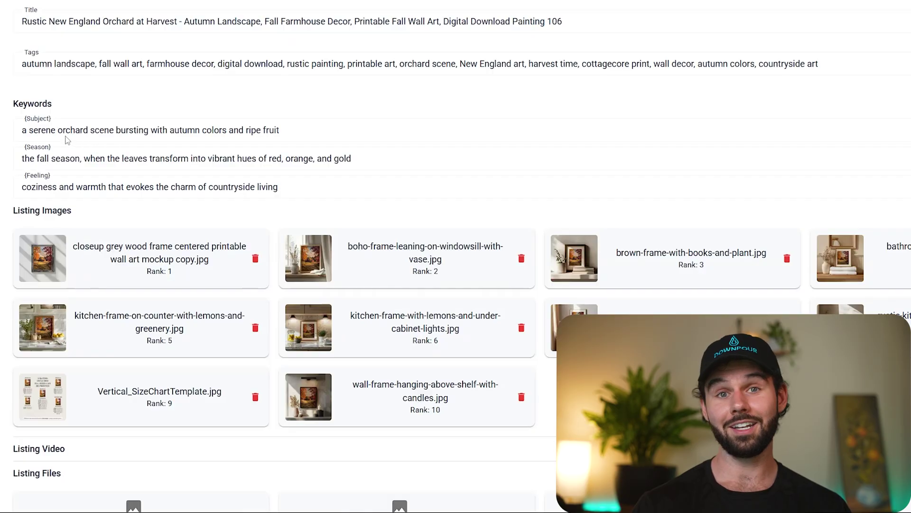
scroll(84, 174, up, 1)
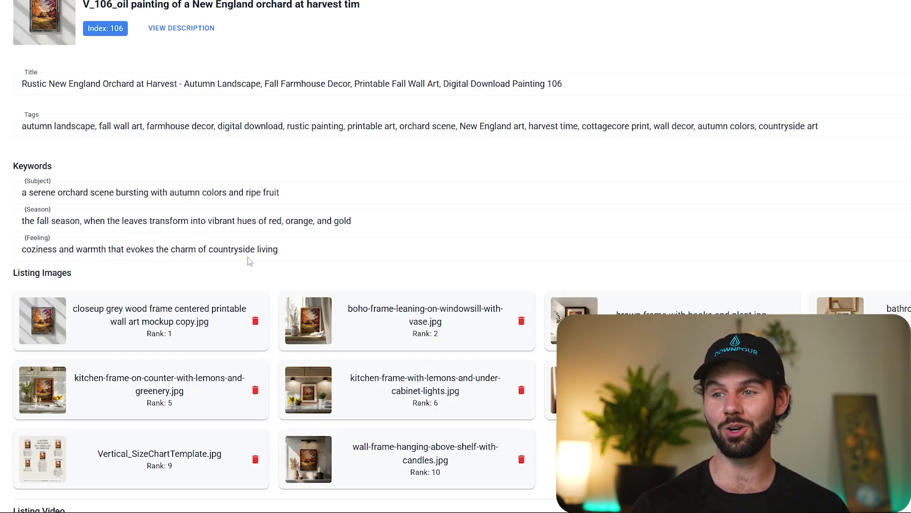
scroll(270, 267, up, 2)
scroll(260, 269, up, 2)
scroll(251, 268, down, 2)
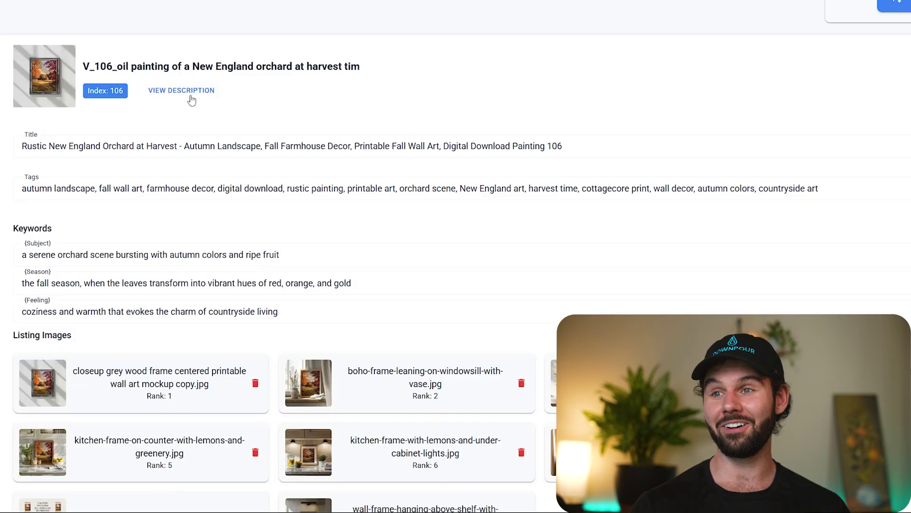
Step: Review the V_106 generated description in the preview modal twice and close it
click(177, 91)
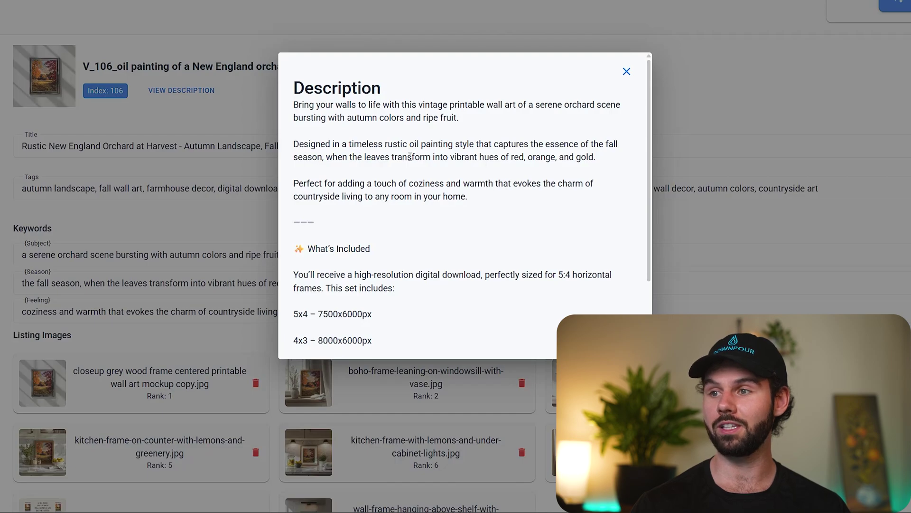
click(659, 157)
click(195, 102)
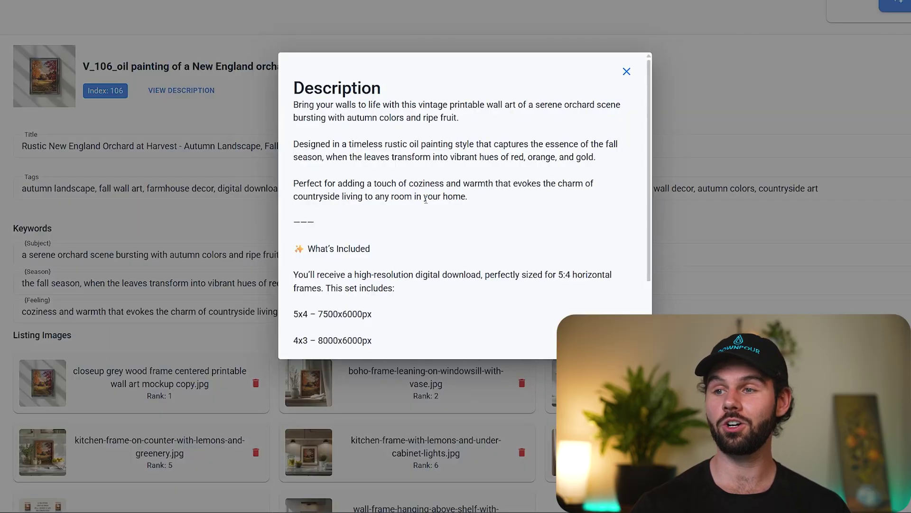
click(755, 196)
scroll(352, 235, down, 5)
scroll(311, 232, down, 5)
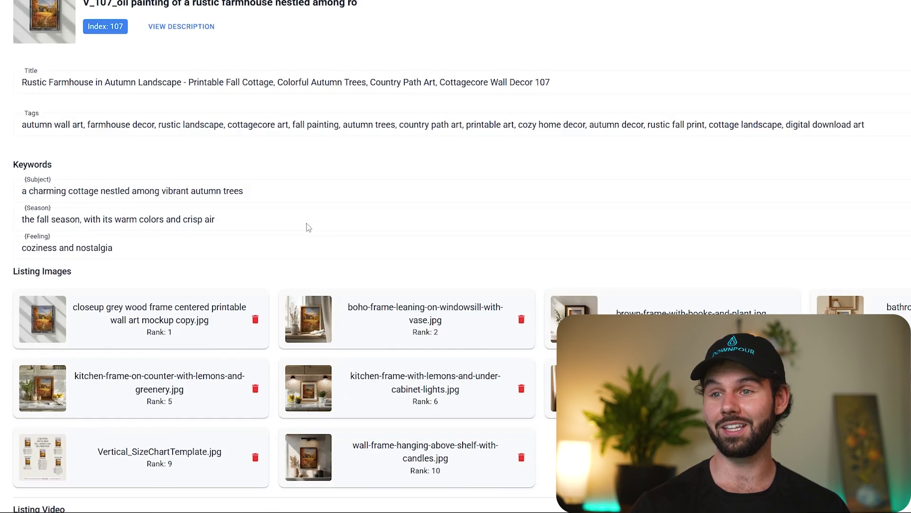
scroll(306, 227, up, 1)
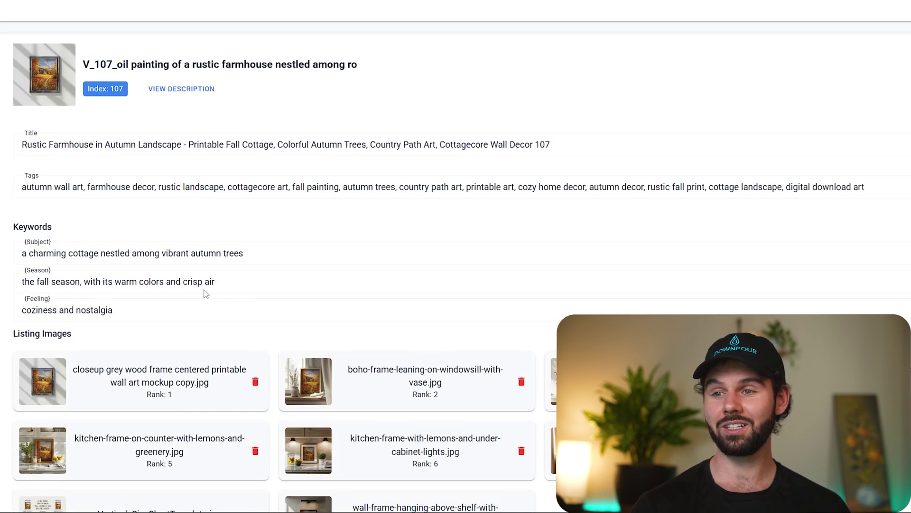
click(178, 90)
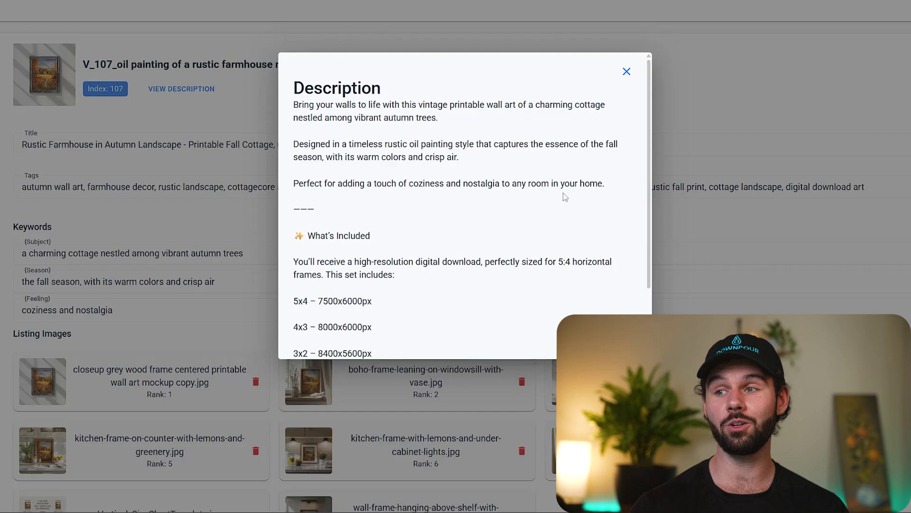
key(Escape)
scroll(518, 241, up, 10)
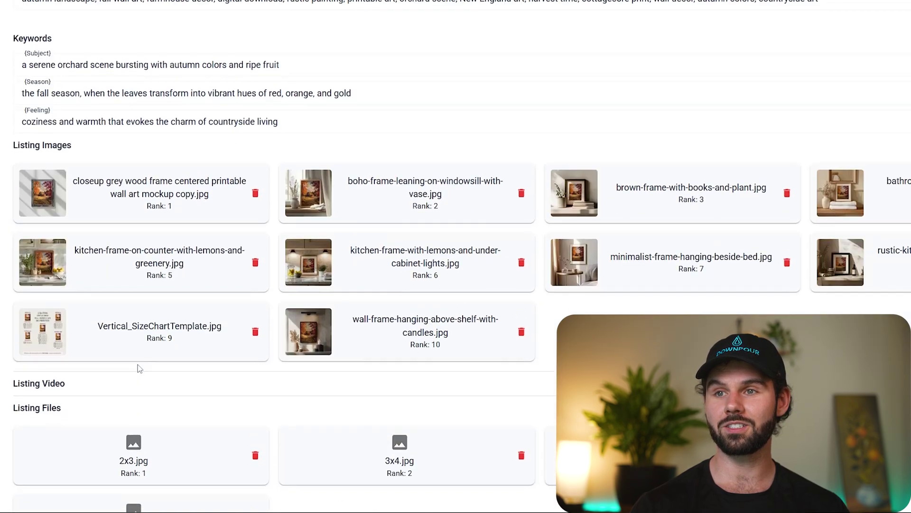
scroll(139, 368, up, 2)
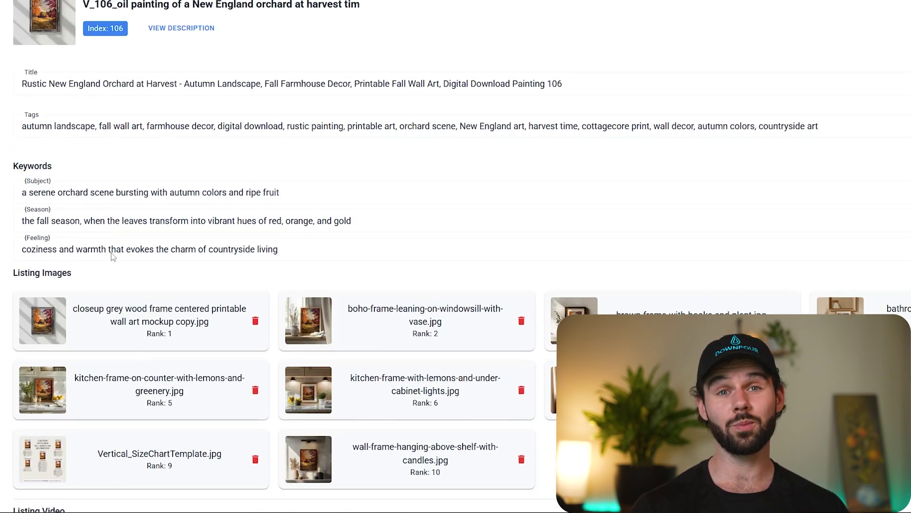
scroll(185, 272, down, 5)
scroll(179, 272, down, 5)
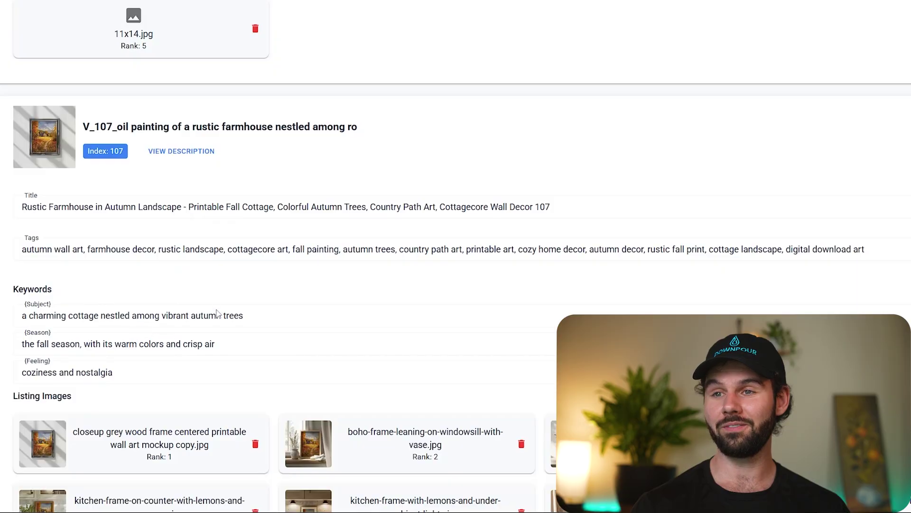
scroll(211, 307, down, 3)
scroll(213, 306, up, 2)
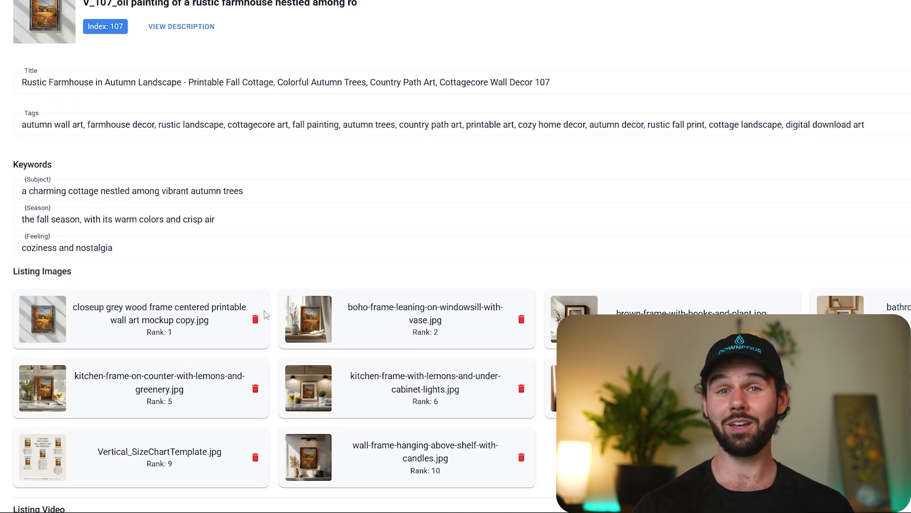
scroll(292, 287, up, 5)
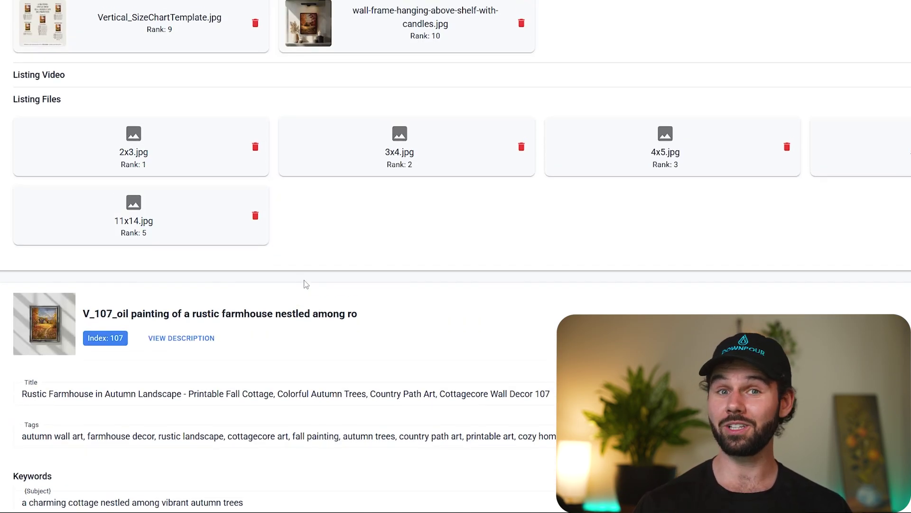
scroll(310, 258, up, 6)
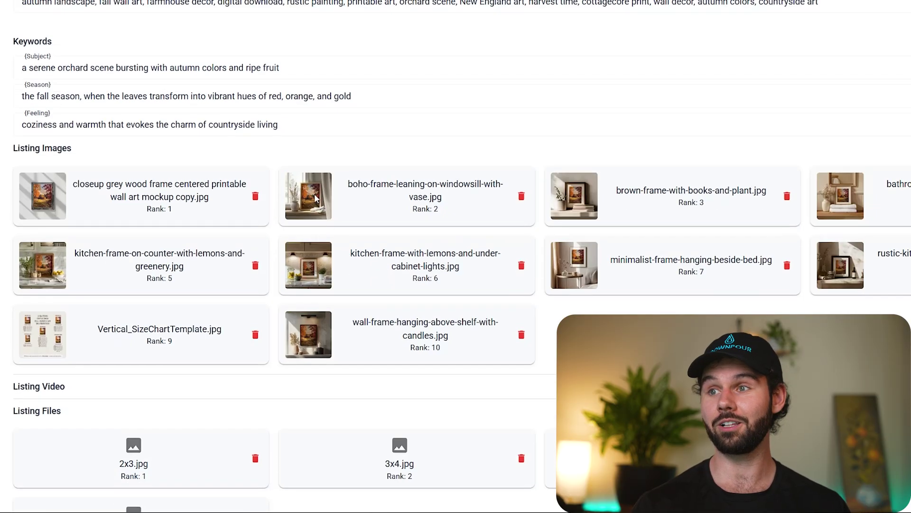
scroll(178, 234, up, 3)
scroll(435, 228, up, 3)
scroll(478, 228, up, 1)
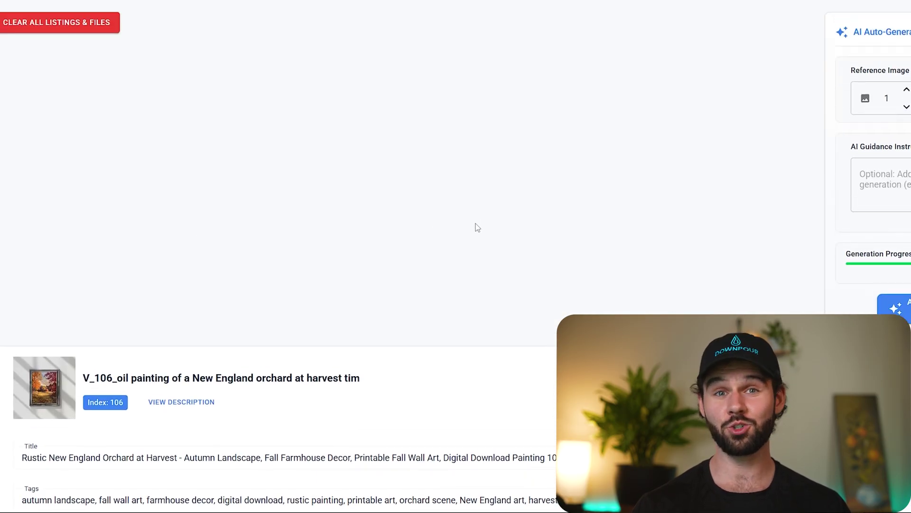
scroll(477, 226, up, 3)
scroll(462, 223, up, 2)
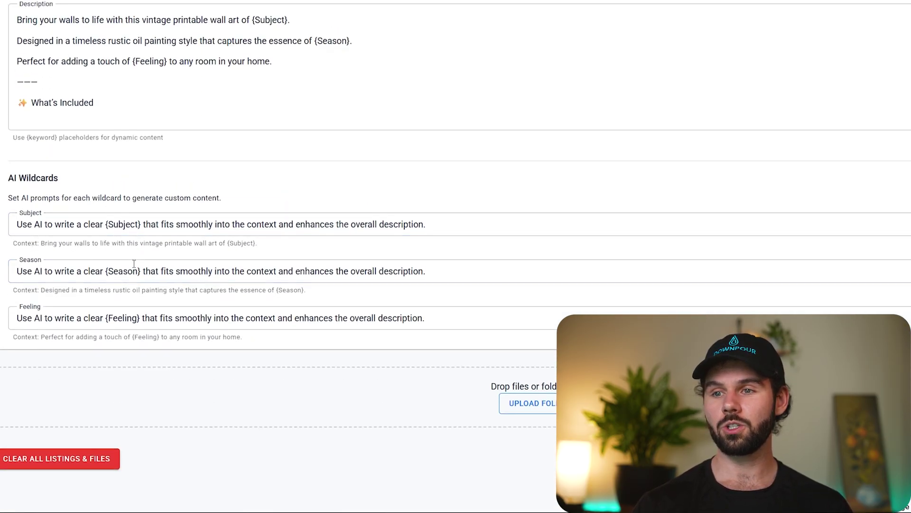
Step: Append an instruction to the Season wildcard prompt asking it to keep results short
click(121, 272)
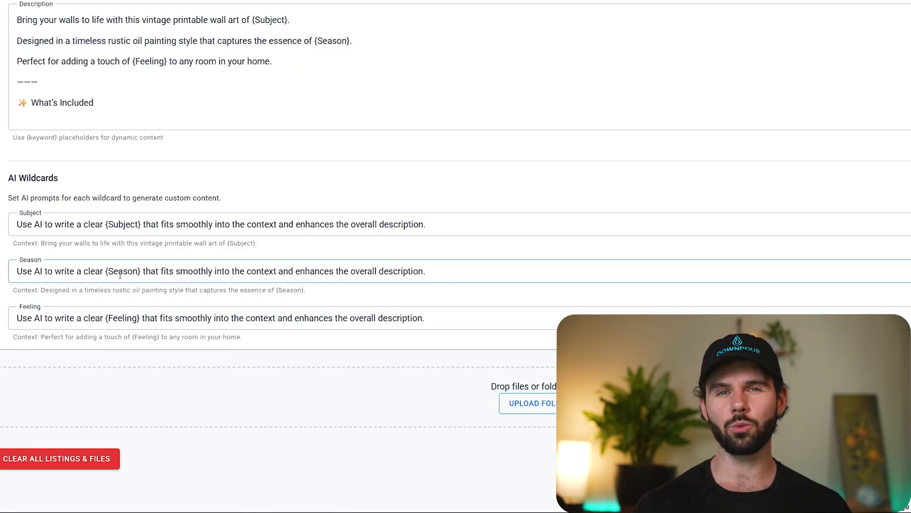
click(451, 270)
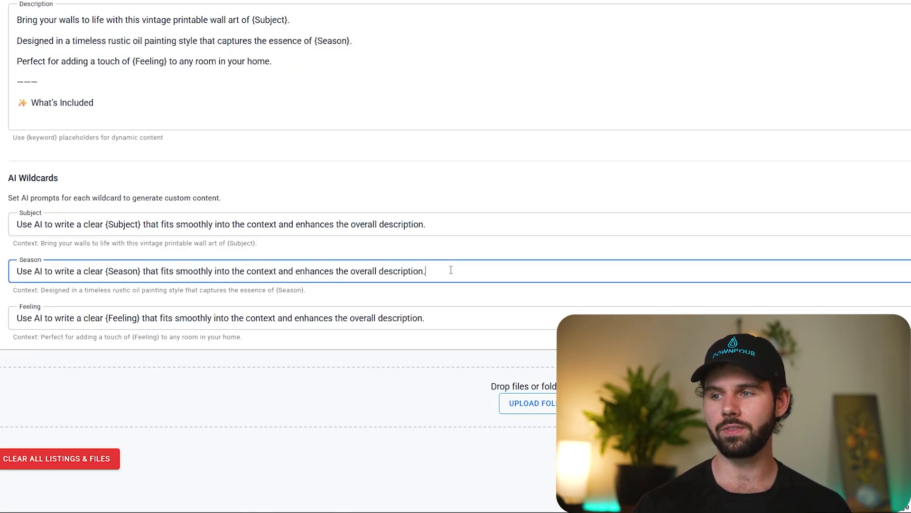
text( Make sure)
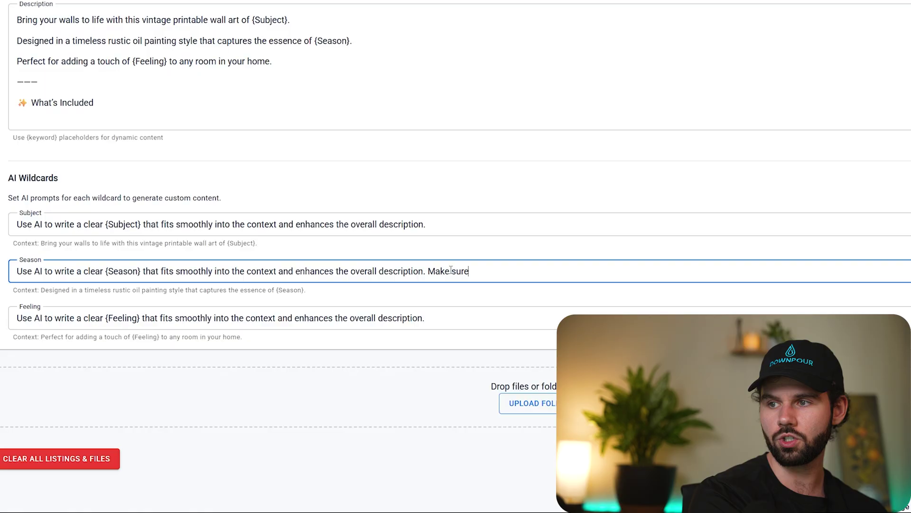
text( these are short)
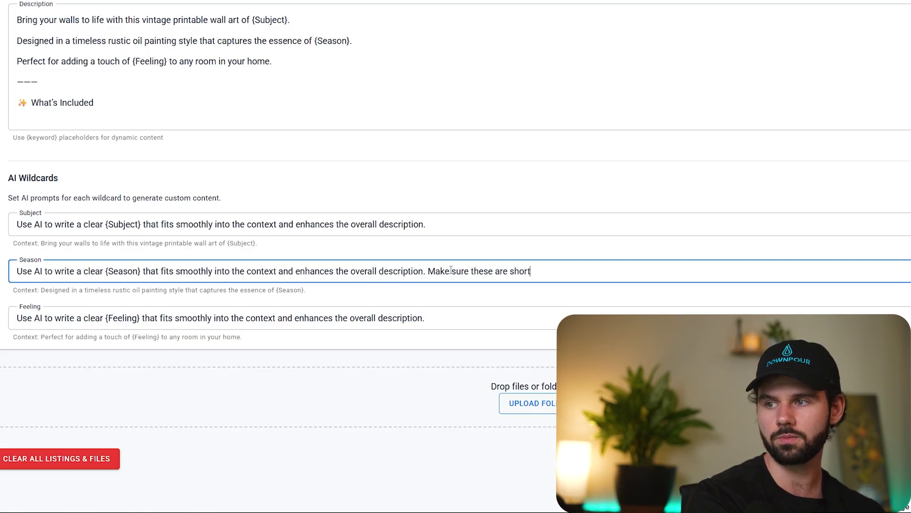
text(.)
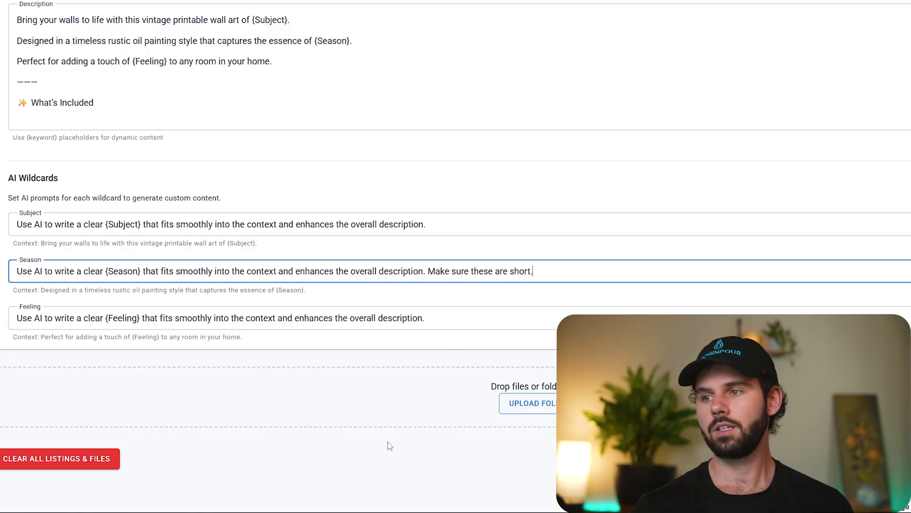
click(388, 446)
scroll(403, 385, down, 3)
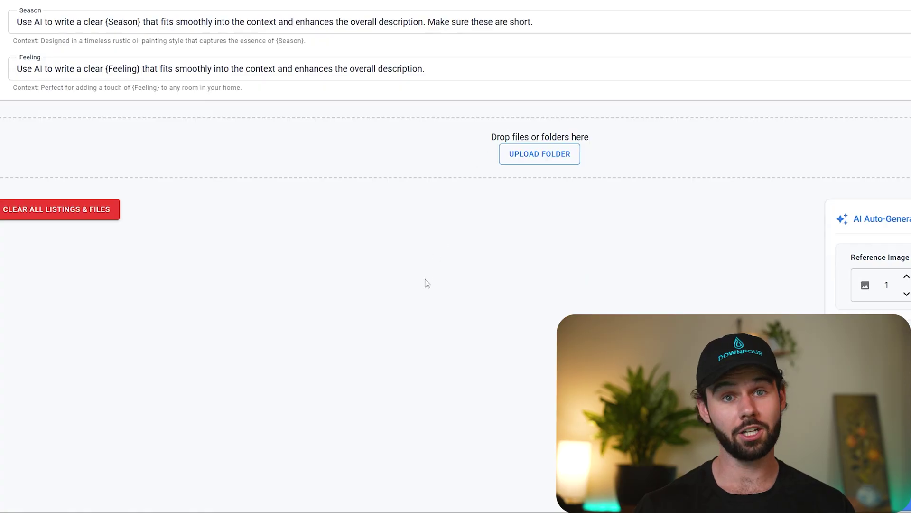
scroll(425, 283, down, 4)
Step: Regenerate titles, tags and keywords for all listings
click(894, 183)
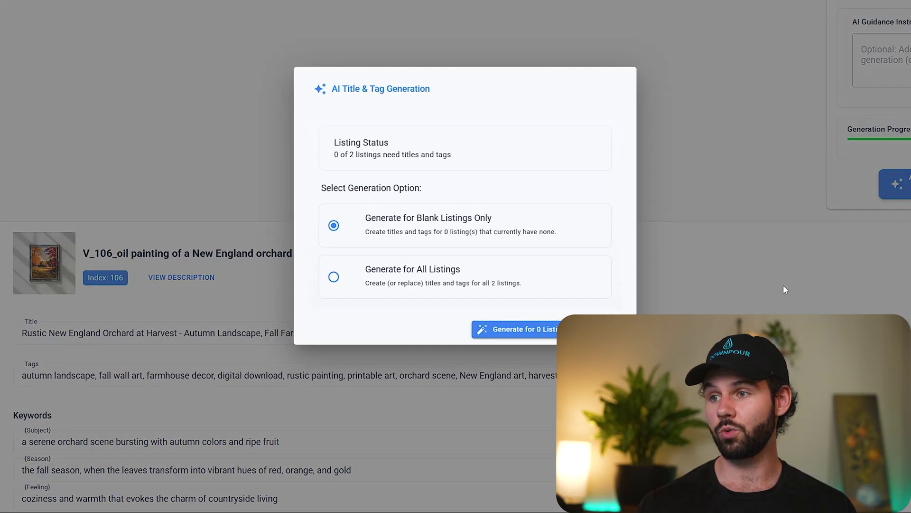
click(425, 271)
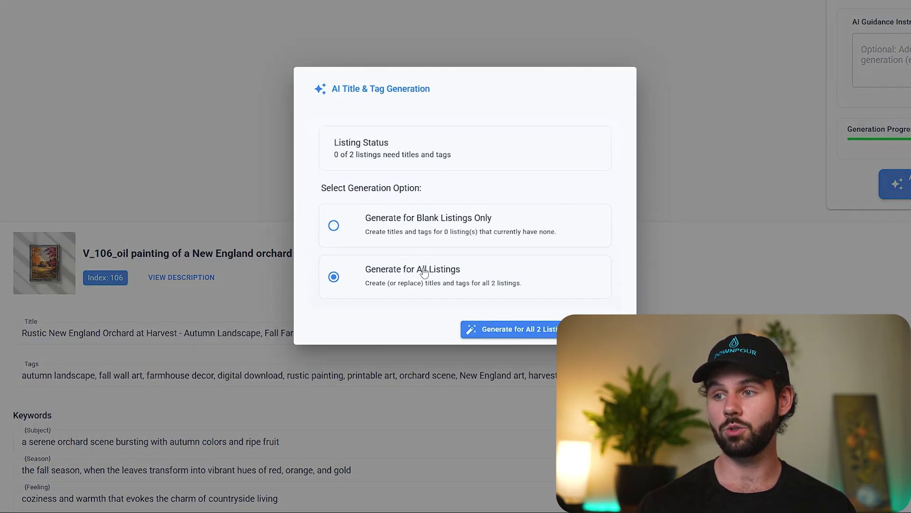
click(497, 329)
scroll(412, 426, down, 3)
scroll(326, 250, down, 1)
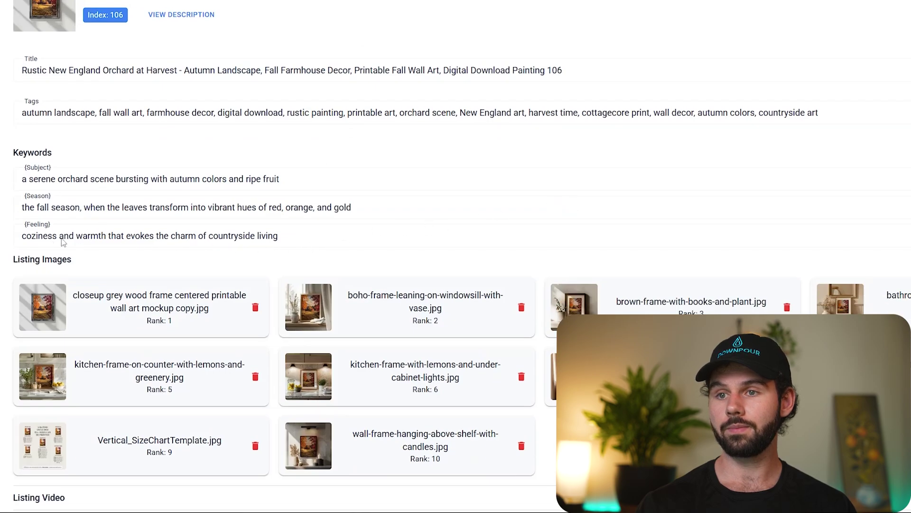
scroll(211, 250, up, 2)
scroll(216, 266, up, 1)
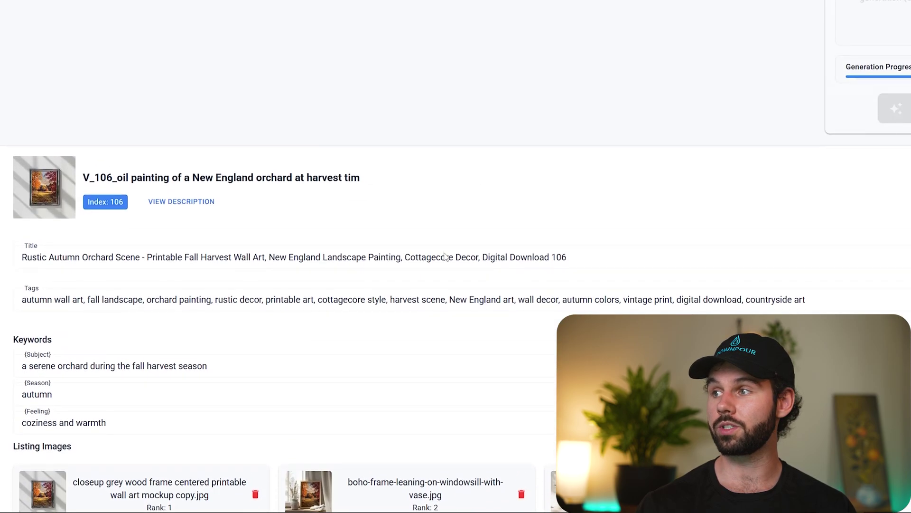
scroll(131, 329, down, 1)
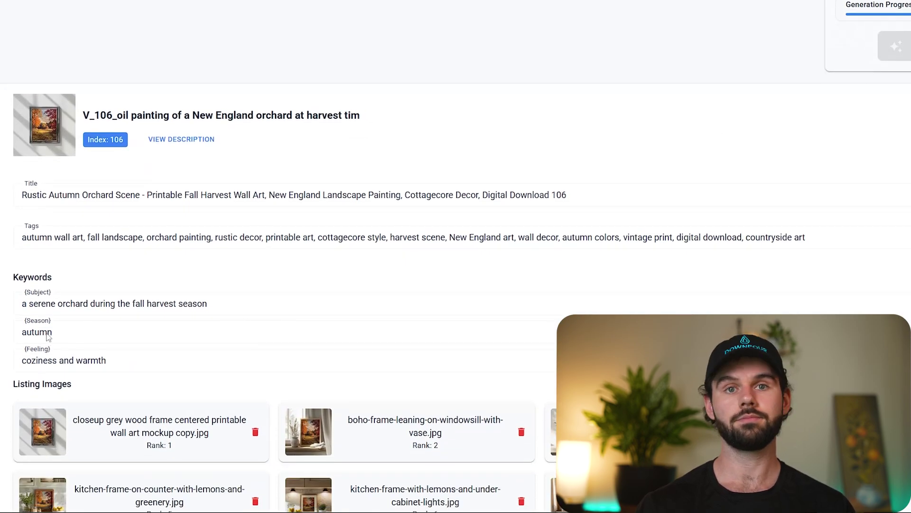
scroll(47, 337, down, 2)
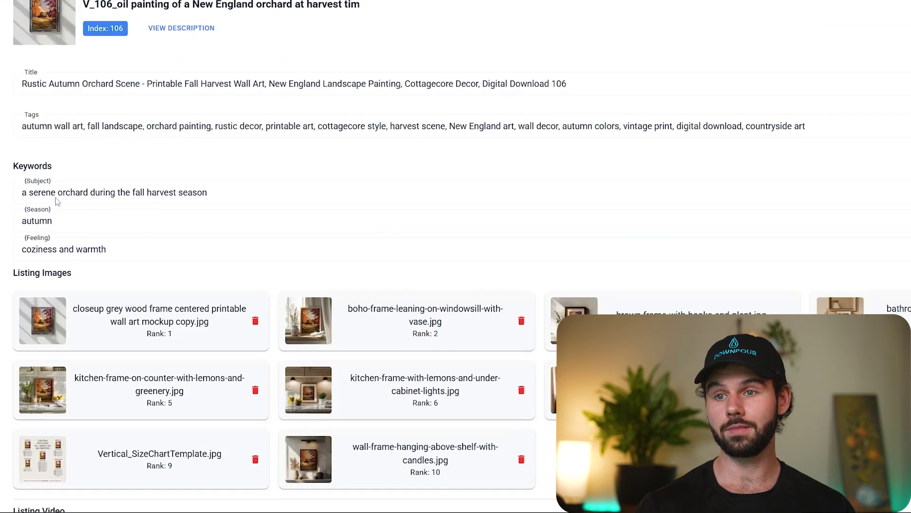
scroll(76, 251, down, 5)
scroll(75, 250, down, 5)
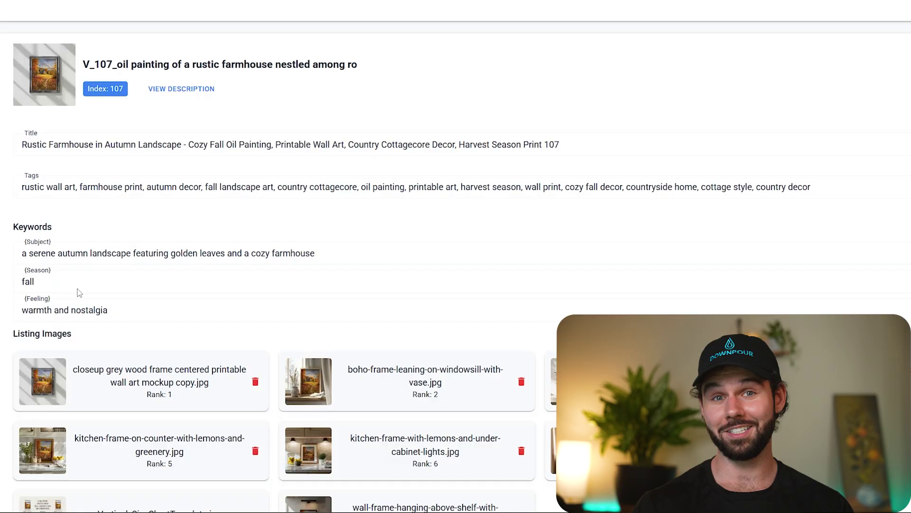
scroll(40, 295, up, 10)
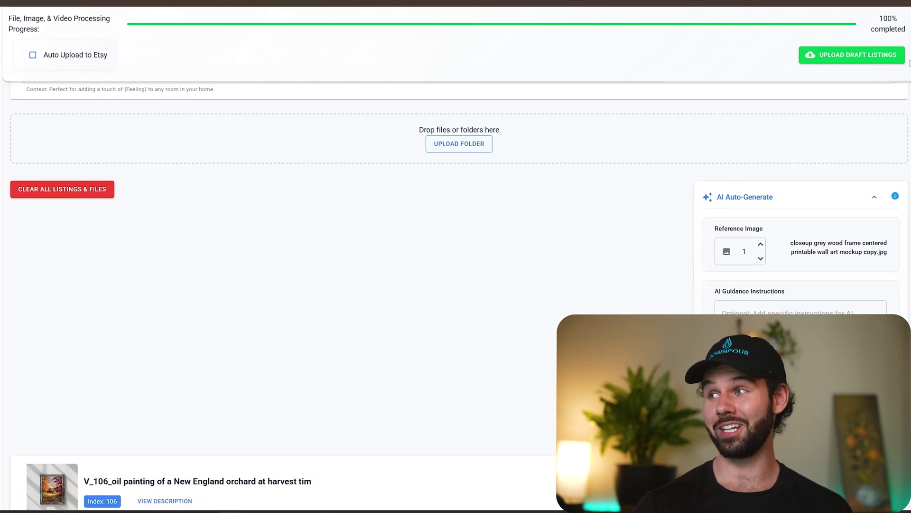
Step: Upload the 2 listings as Etsy drafts and confirm the Bulk Upload prompt
click(845, 56)
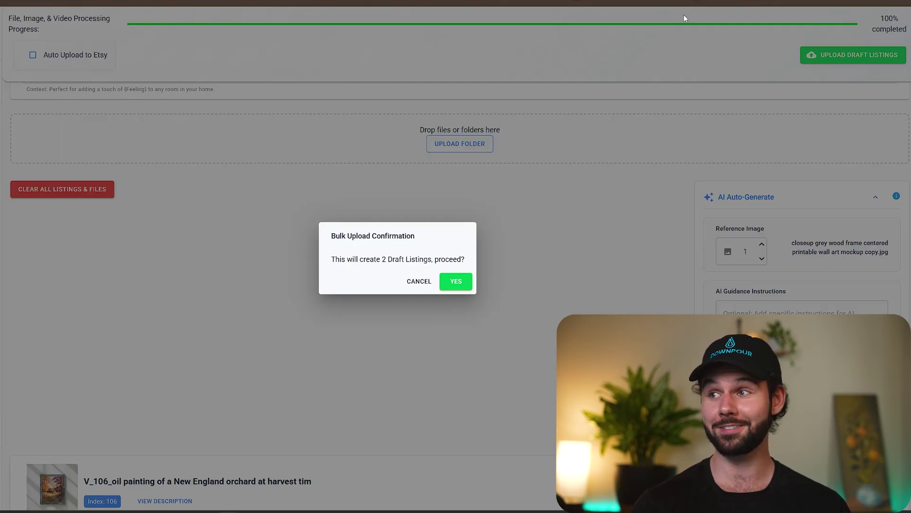
click(441, 284)
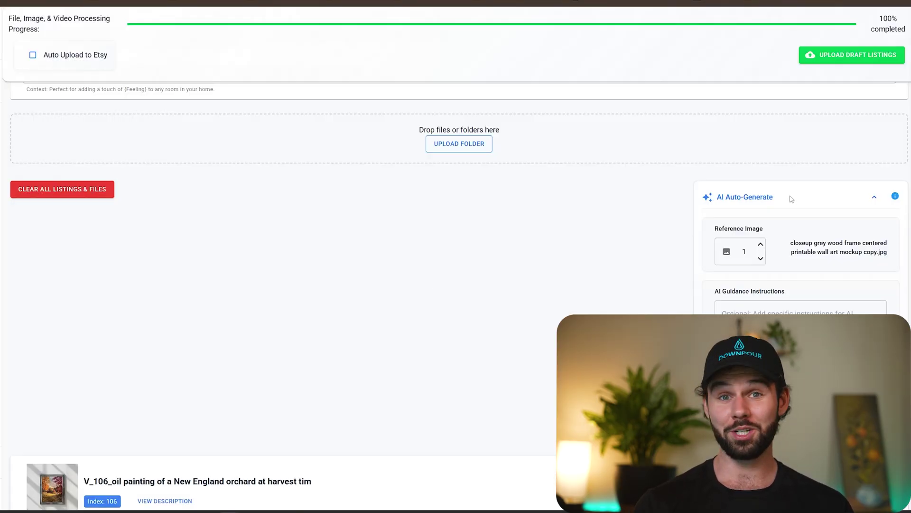
scroll(192, 198, up, 2)
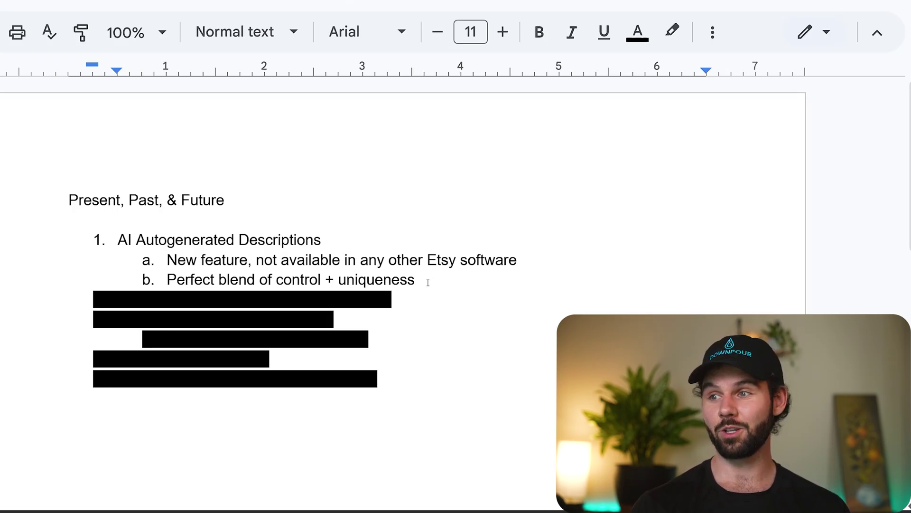
Step: Remove the black highlight from item 2, 'Create Your Own Mockups - Full Training'
drag(428, 282, 117, 239)
click(321, 260)
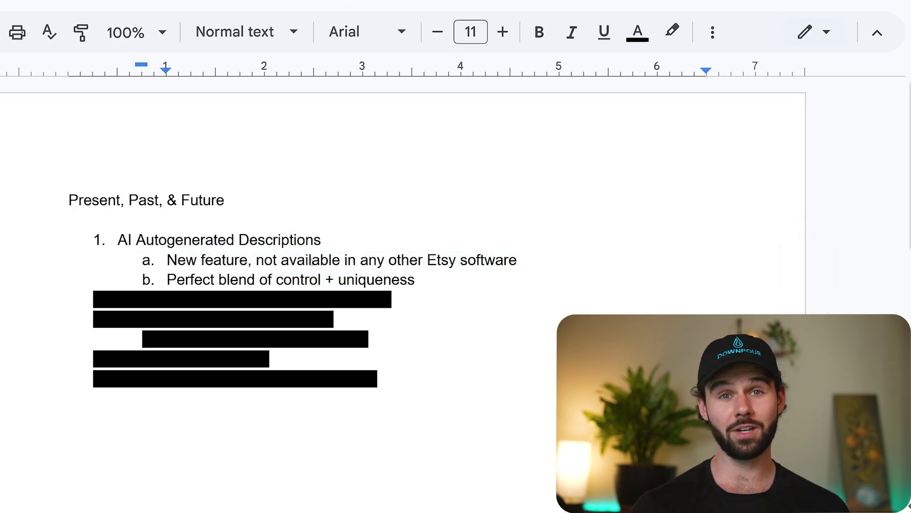
triple_click(357, 301)
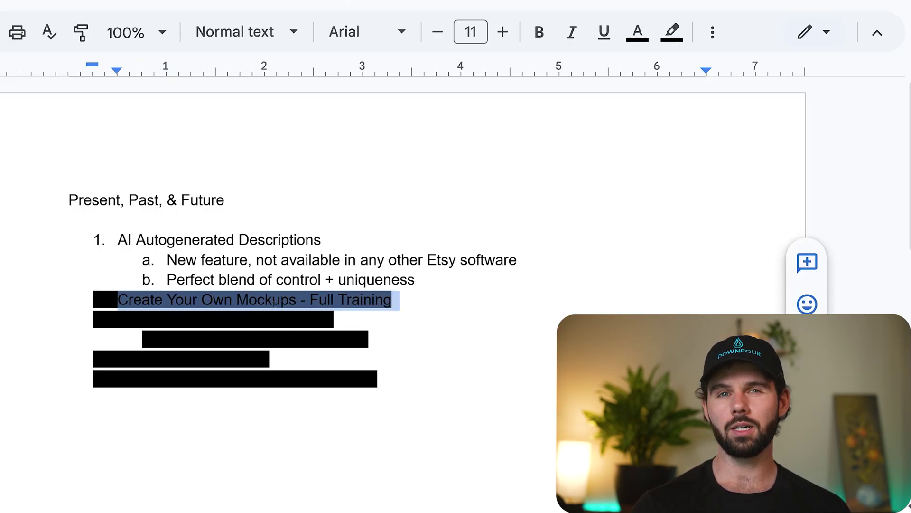
click(672, 31)
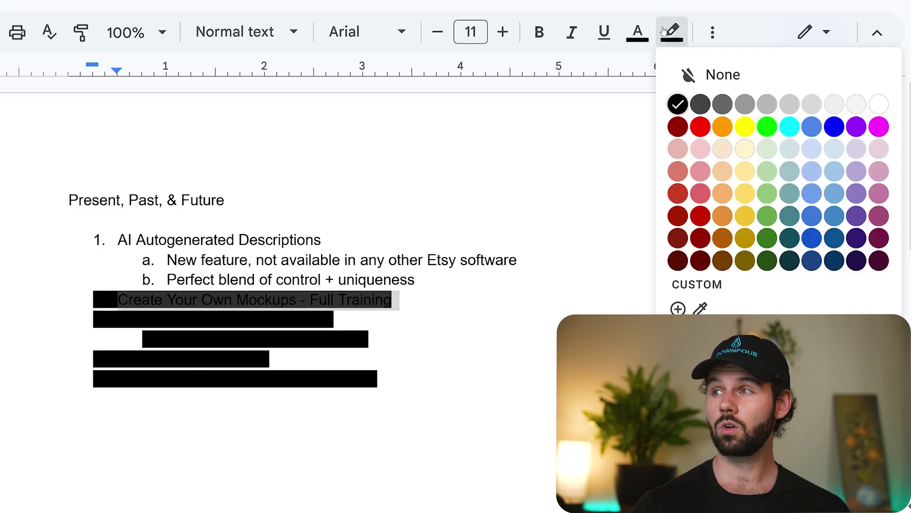
click(722, 73)
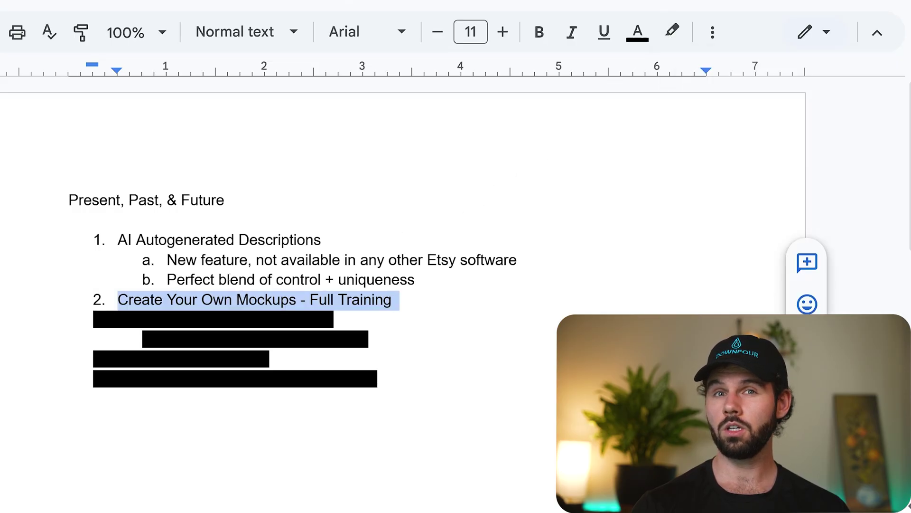
click(228, 279)
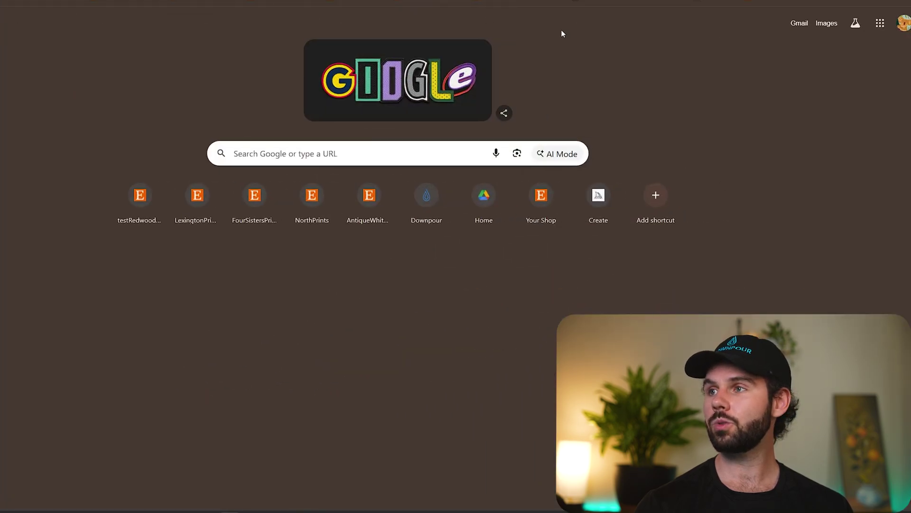
Step: In the AI Art Sellers Collective feed, try Wins & Progress, return to All, and open the New Training mockups post
click(608, 3)
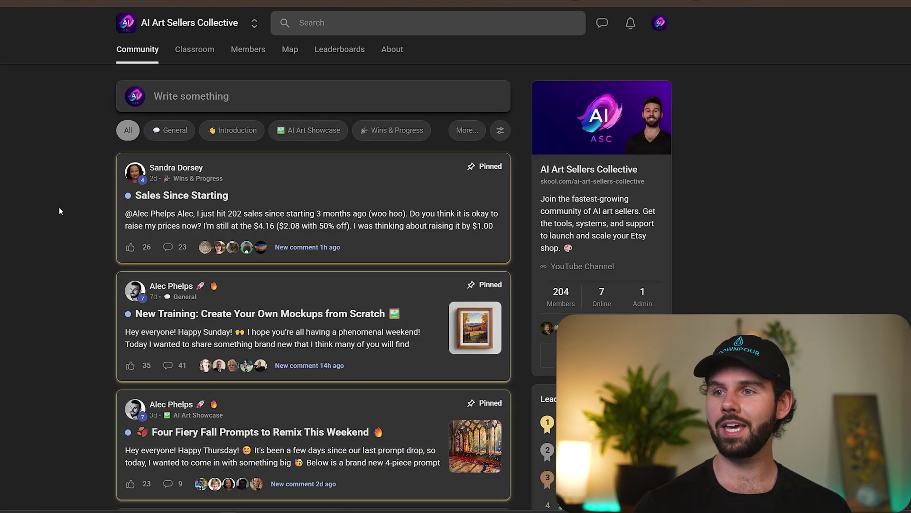
click(385, 134)
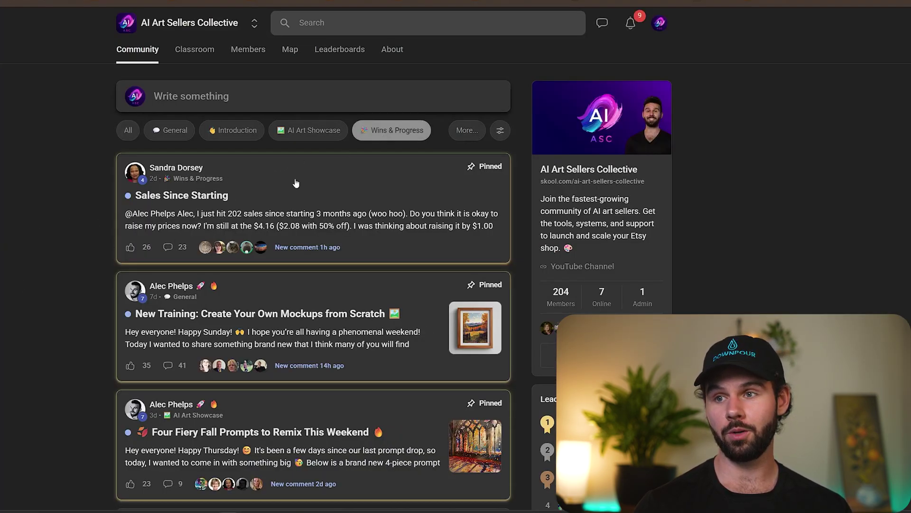
scroll(173, 451, down, 4)
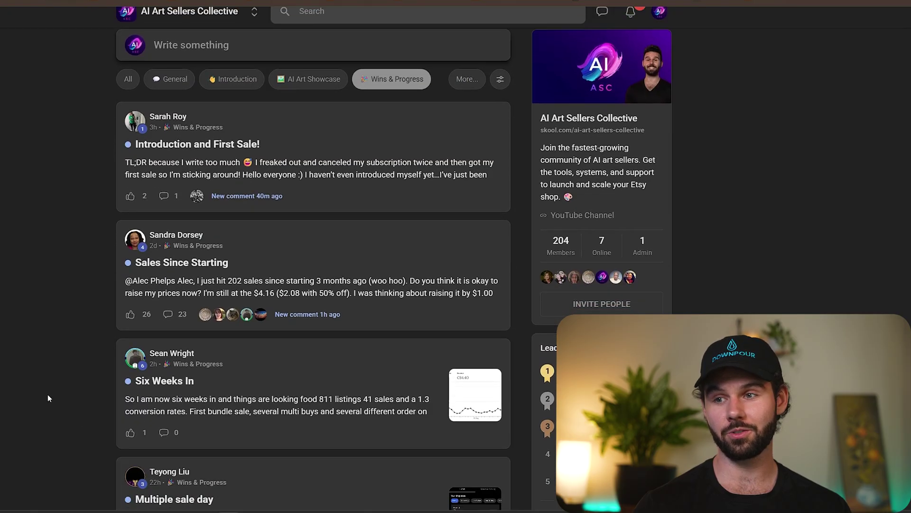
scroll(250, 287, down, 2)
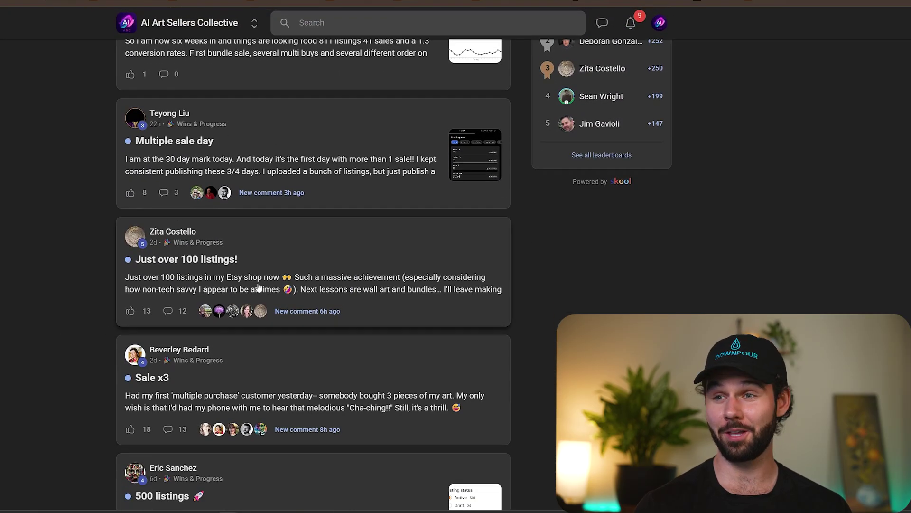
scroll(100, 352, down, 2)
scroll(87, 324, up, 8)
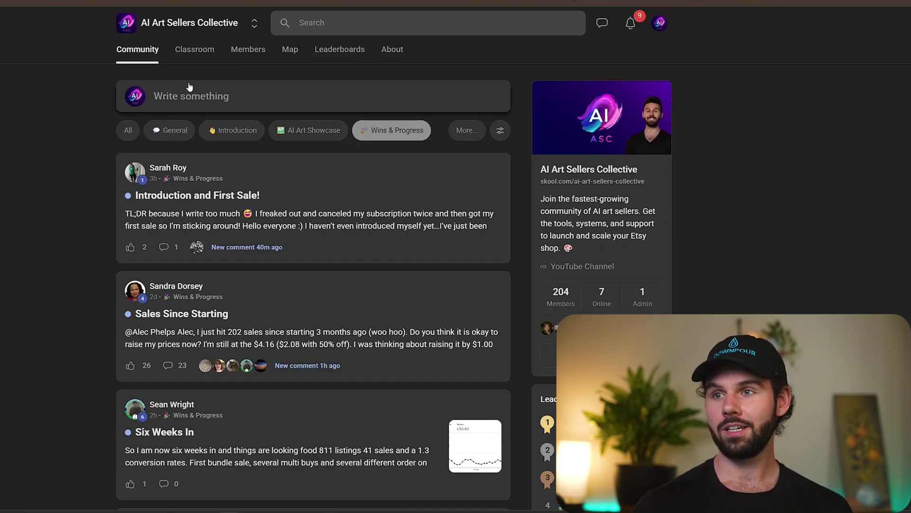
click(134, 130)
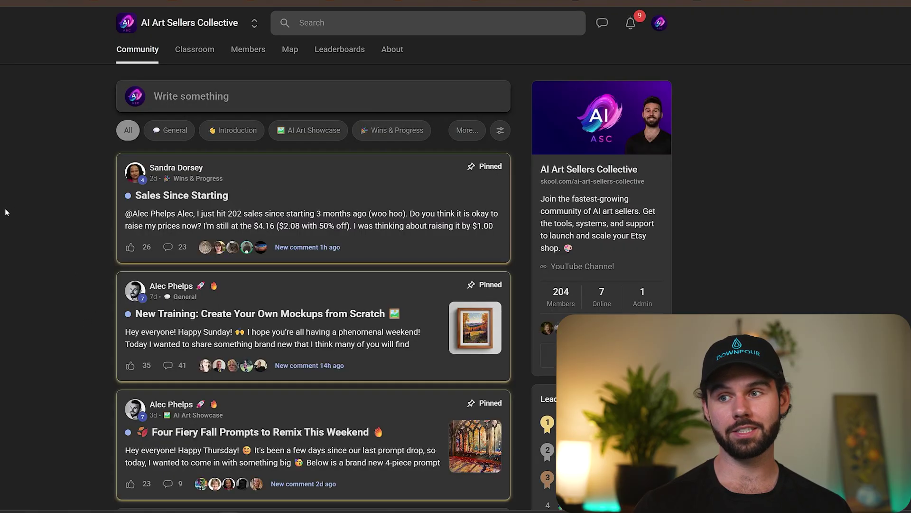
scroll(5, 210, down, 1)
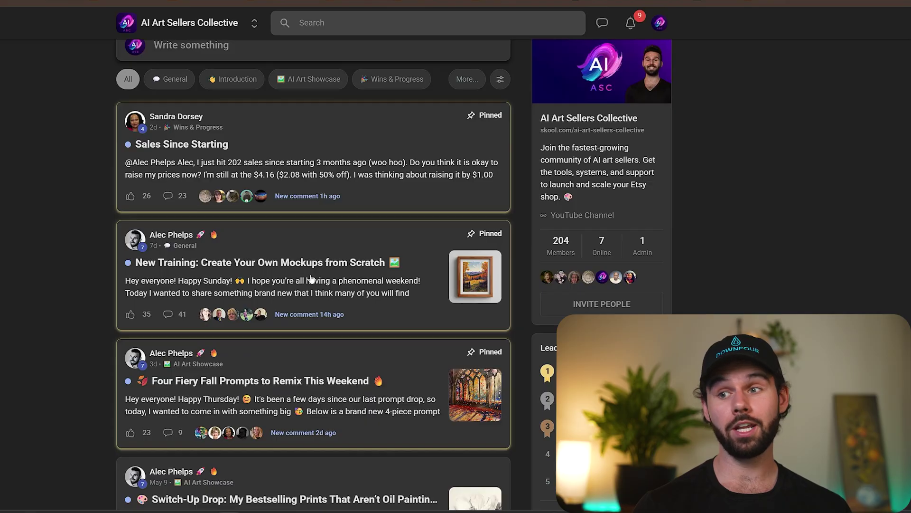
click(359, 277)
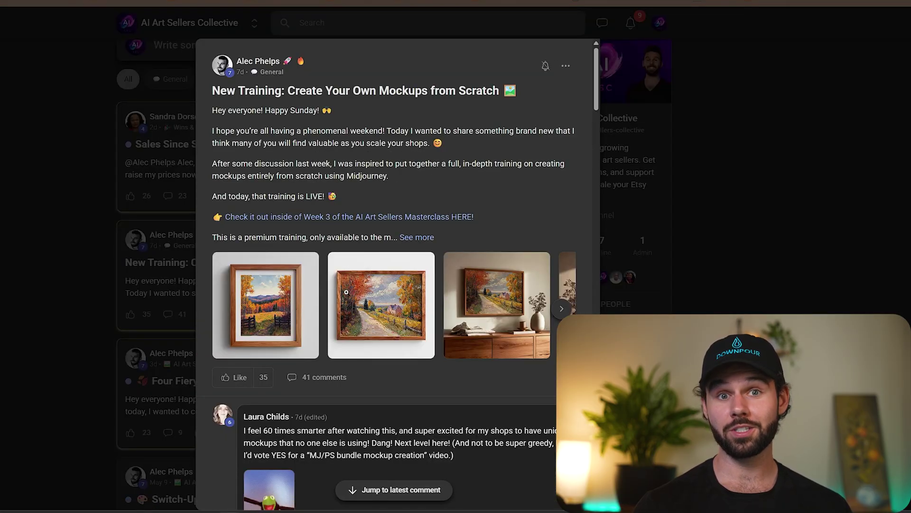
Step: Follow the Masterclass link to the mockups lesson and enlarge the first framed autumn painting
click(326, 218)
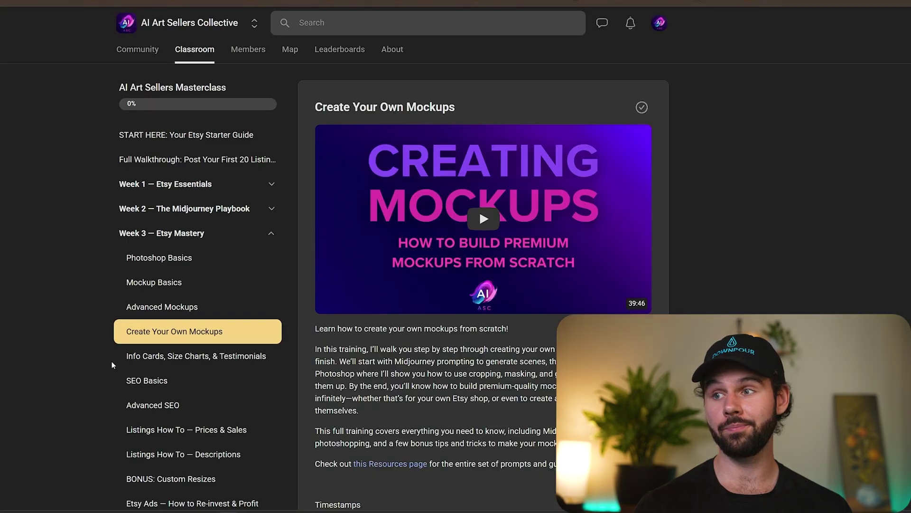
scroll(480, 108, down, 1)
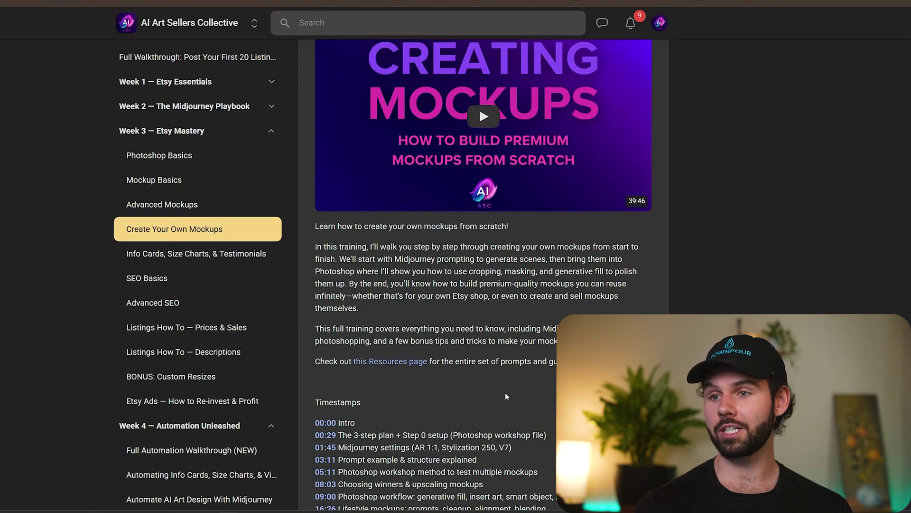
scroll(479, 108, down, 1)
scroll(479, 108, down, 1)
scroll(479, 107, up, 3)
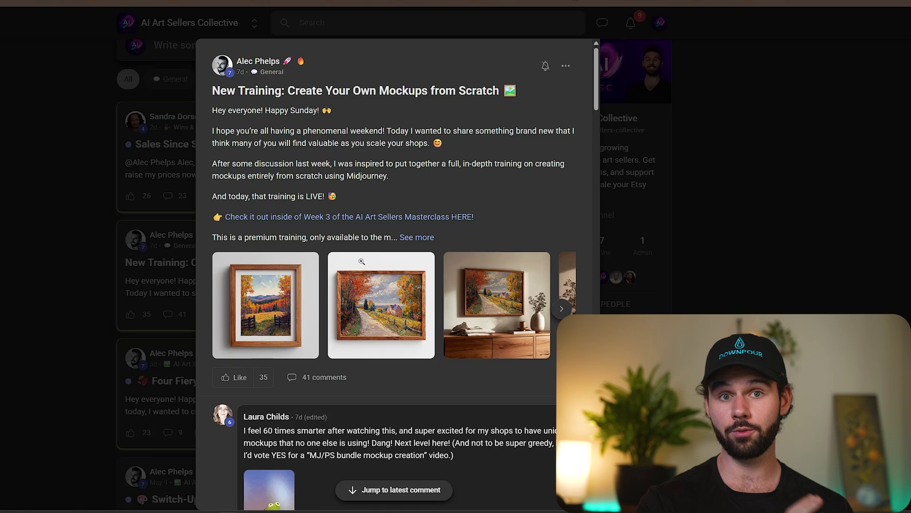
click(289, 294)
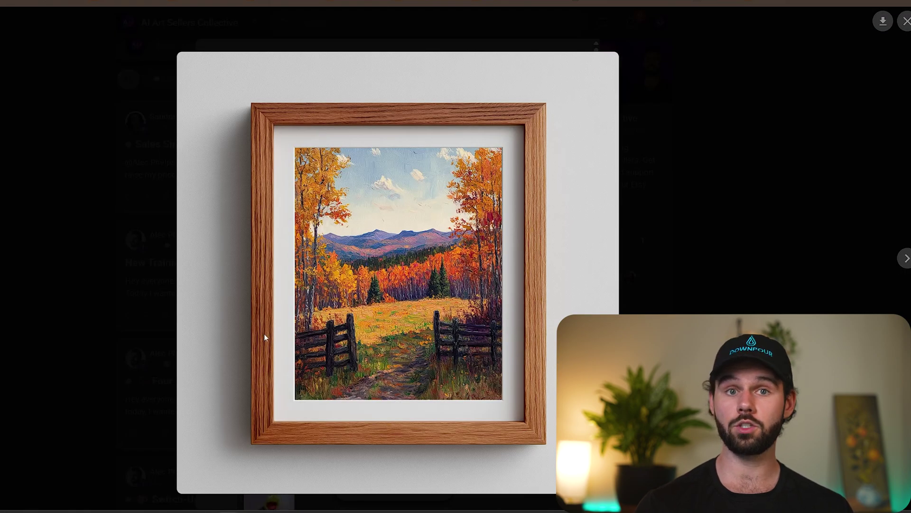
click(771, 275)
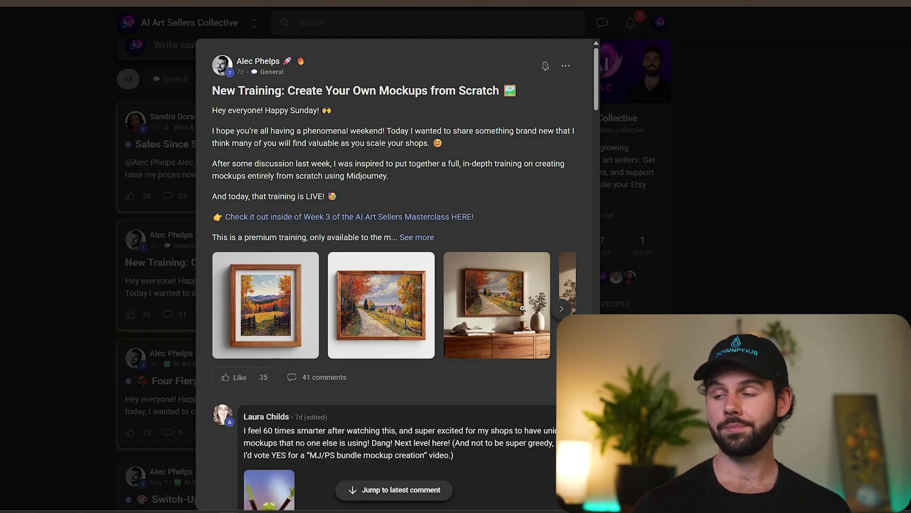
Step: Browse the post's mockup image carousel, then close the post back to the community feed
click(561, 308)
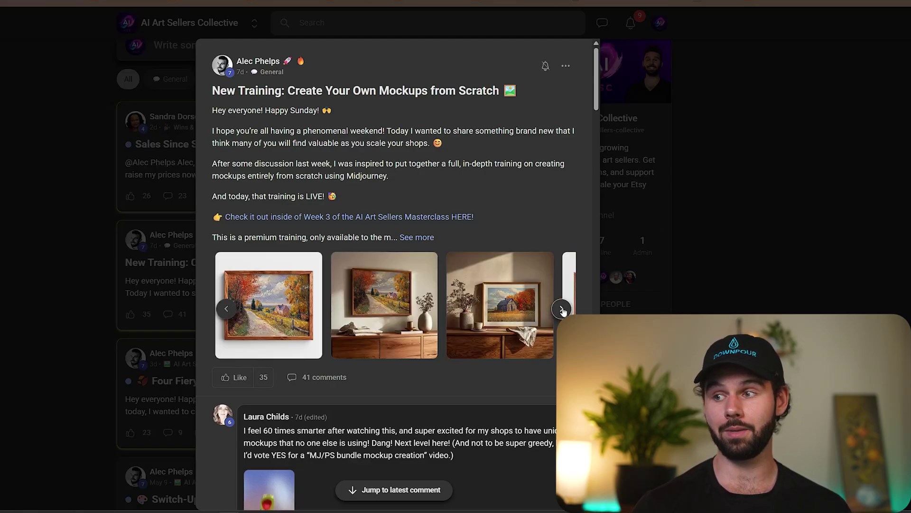
click(226, 308)
click(226, 308)
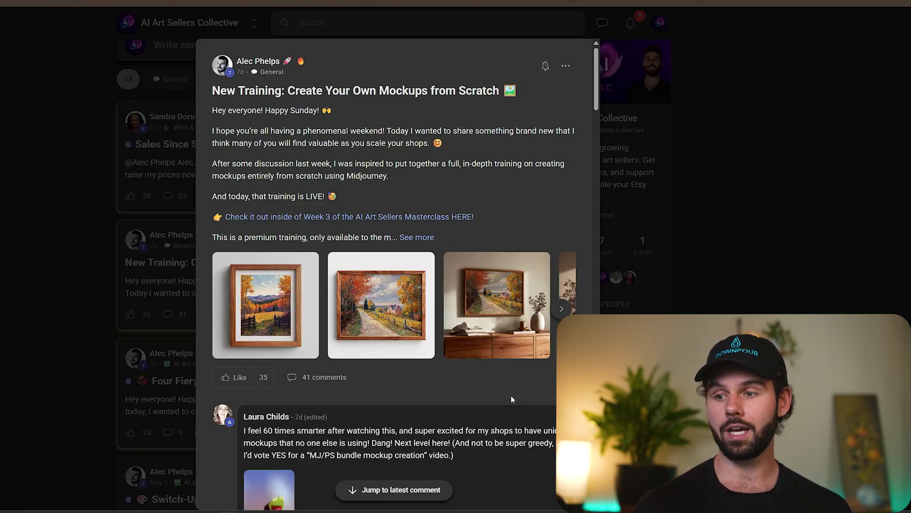
scroll(510, 394, down, 2)
scroll(491, 402, up, 1)
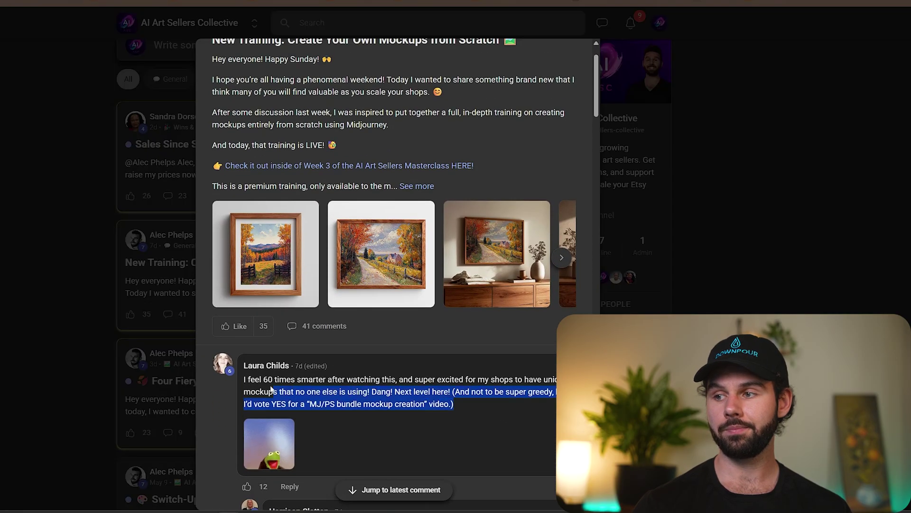
drag(480, 414, 244, 378)
click(385, 398)
scroll(383, 361, up, 1)
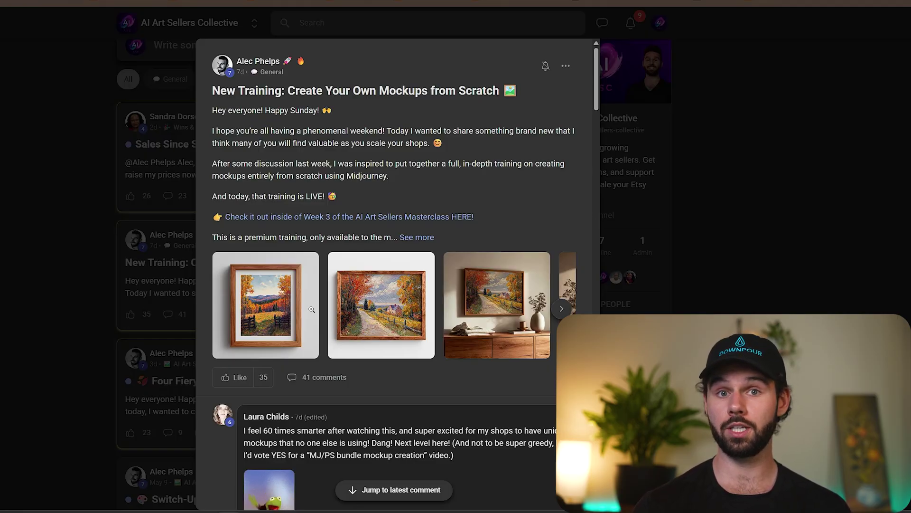
click(656, 196)
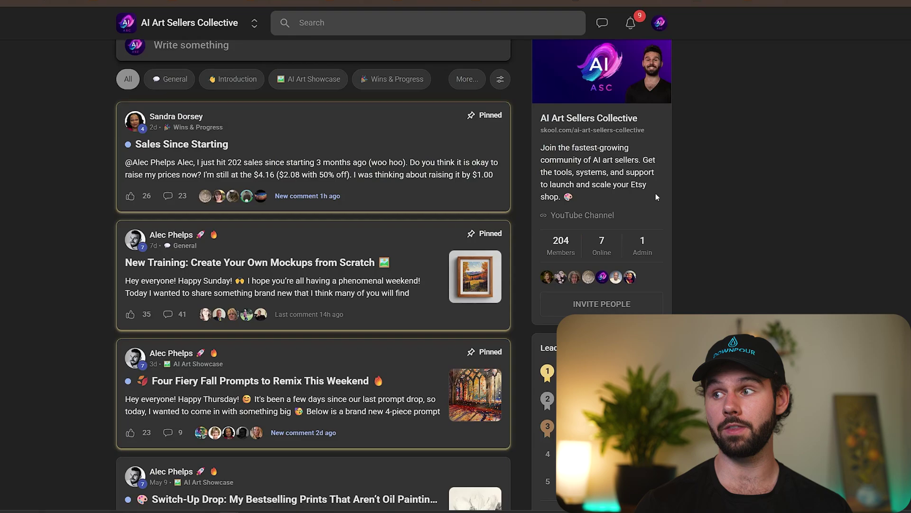
scroll(582, 185, up, 1)
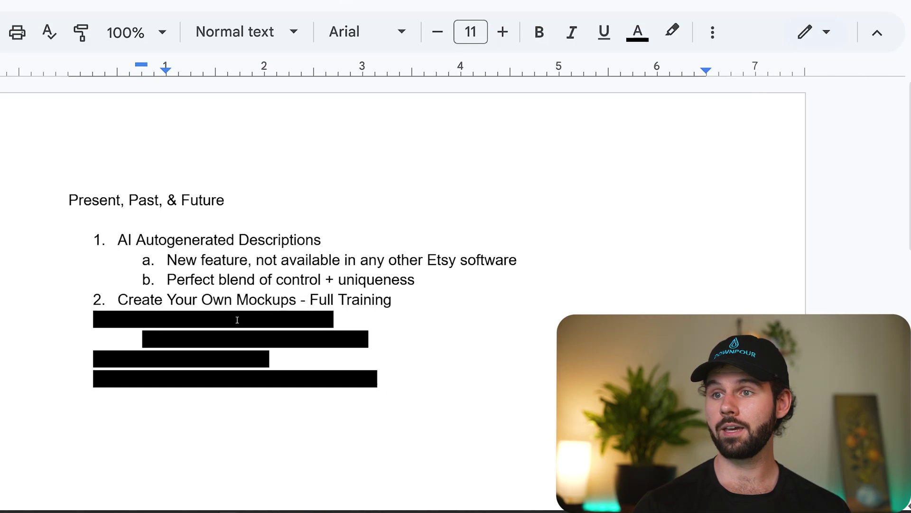
click(392, 300)
triple_click(391, 300)
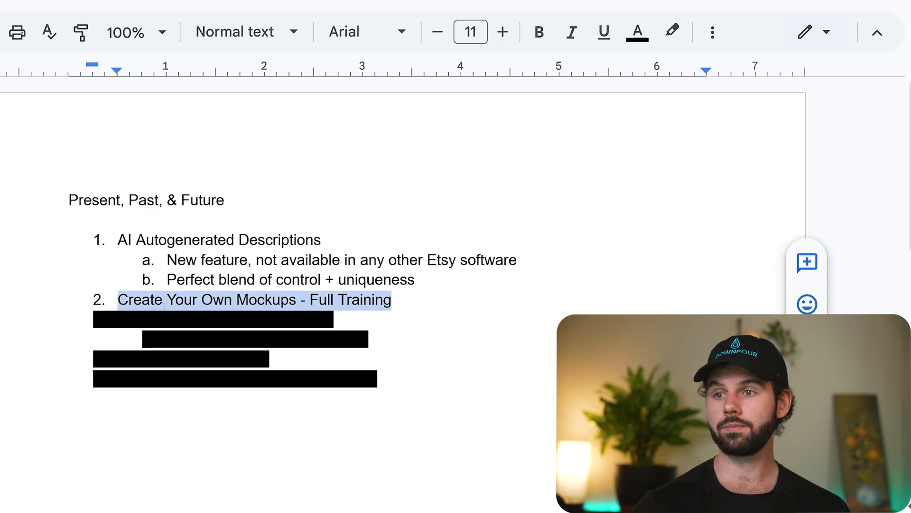
click(350, 356)
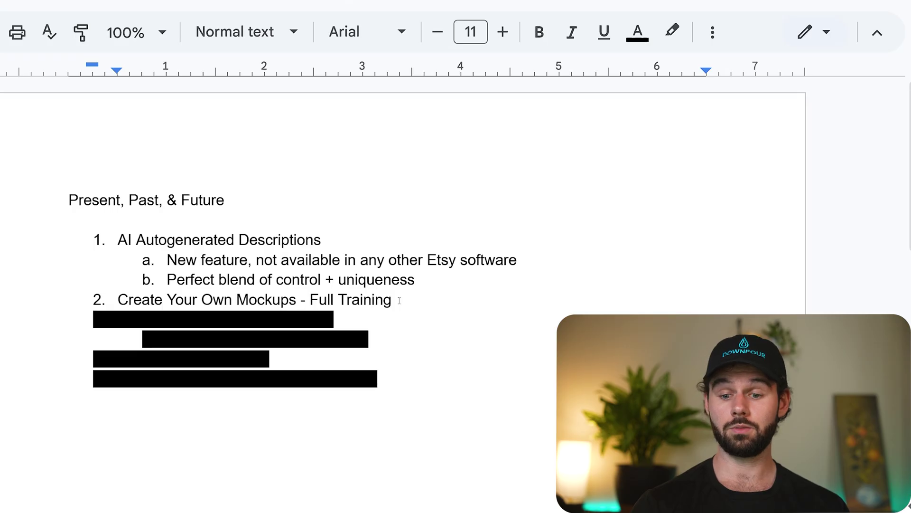
drag(400, 300, 117, 300)
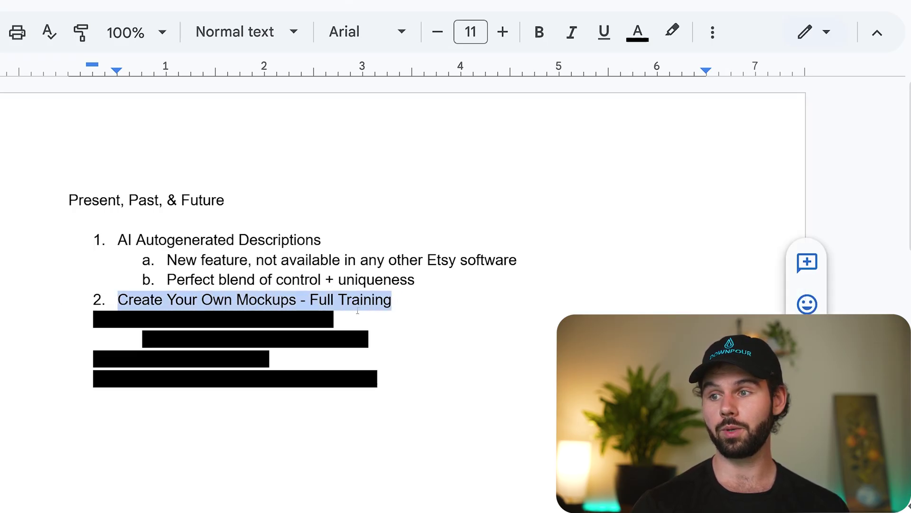
click(362, 300)
drag(392, 300, 116, 300)
click(392, 300)
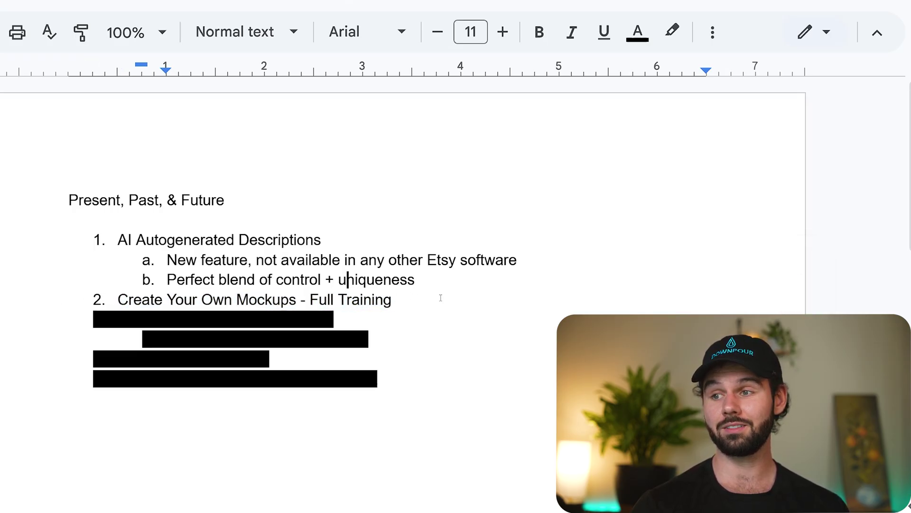
drag(392, 300, 116, 300)
click(203, 300)
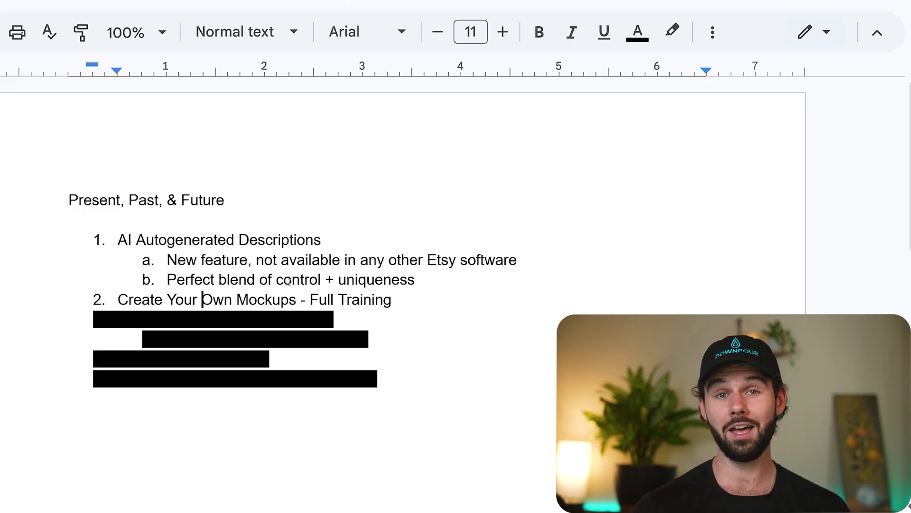
double_click(365, 300)
click(168, 300)
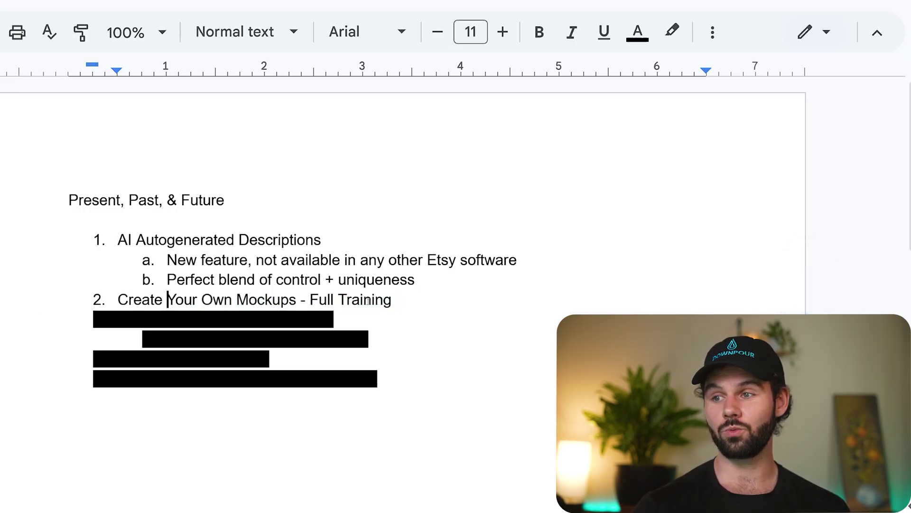
drag(391, 299, 95, 301)
click(421, 299)
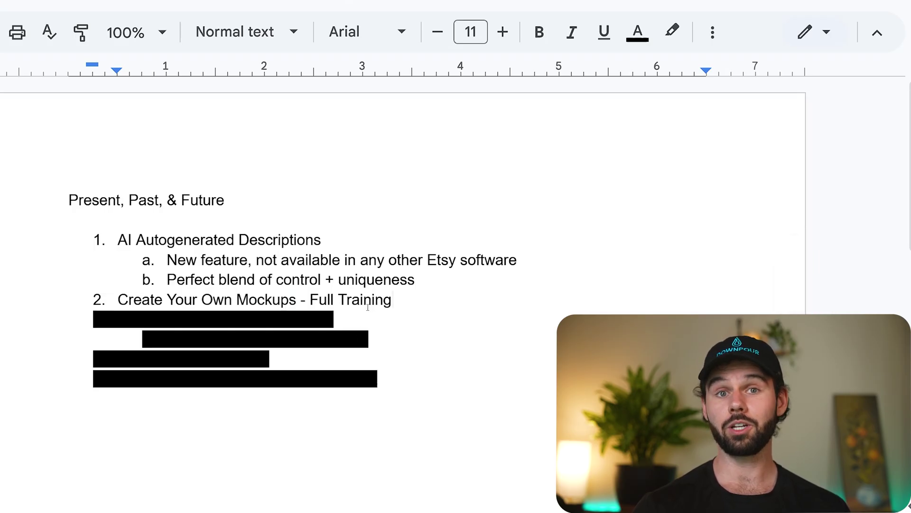
Step: Remove the black highlight from item 3, 'Speed boosts Across The Board'
drag(335, 319, 39, 328)
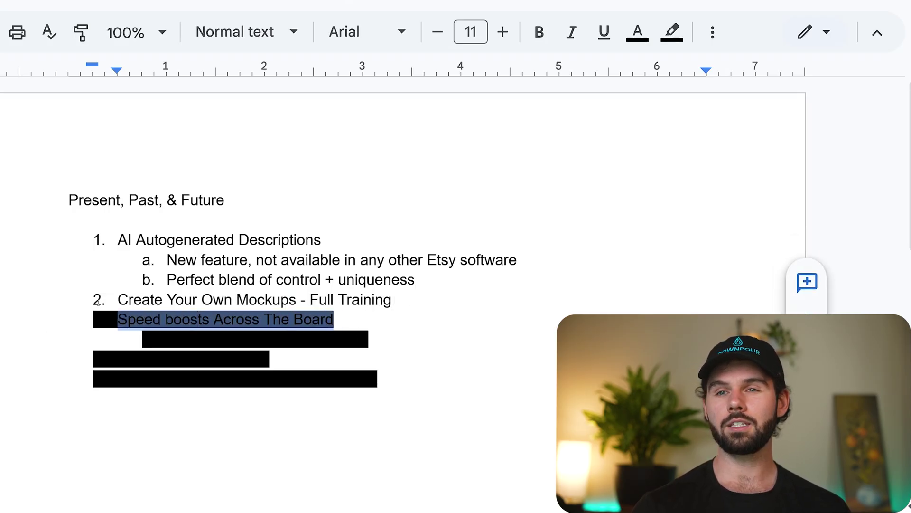
click(675, 35)
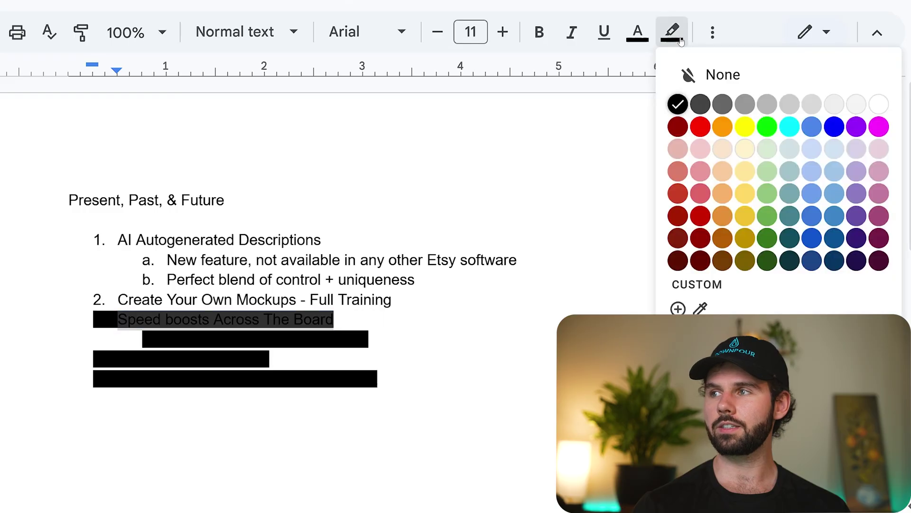
click(699, 76)
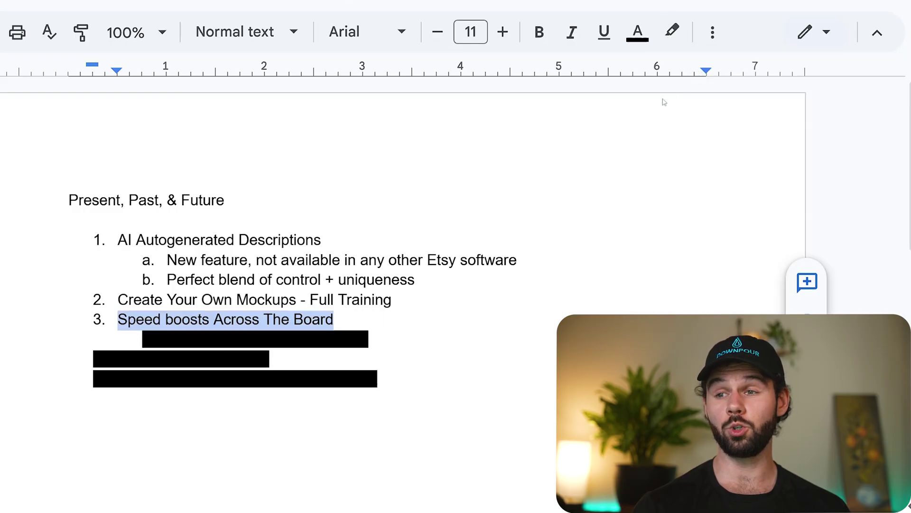
click(136, 320)
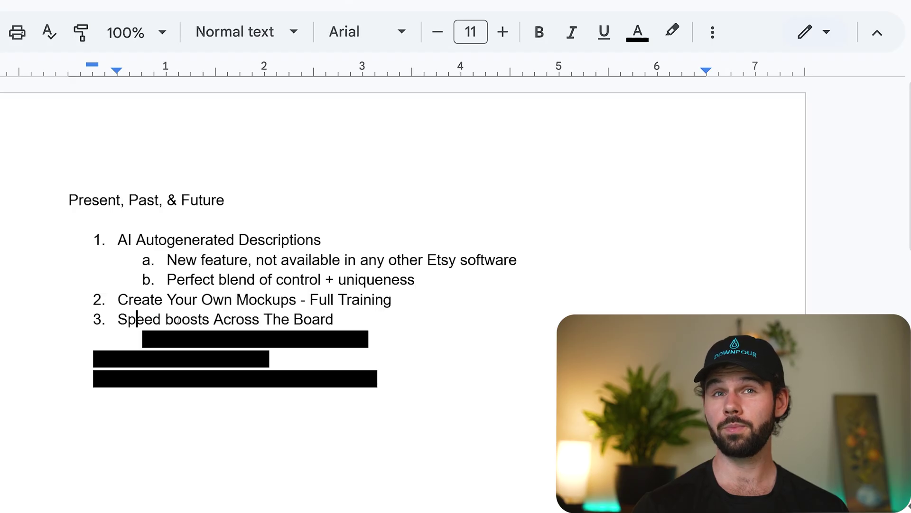
Step: Remove the black highlight from the sub-point 'Software, Data, Multithreading'
drag(368, 340, 234, 352)
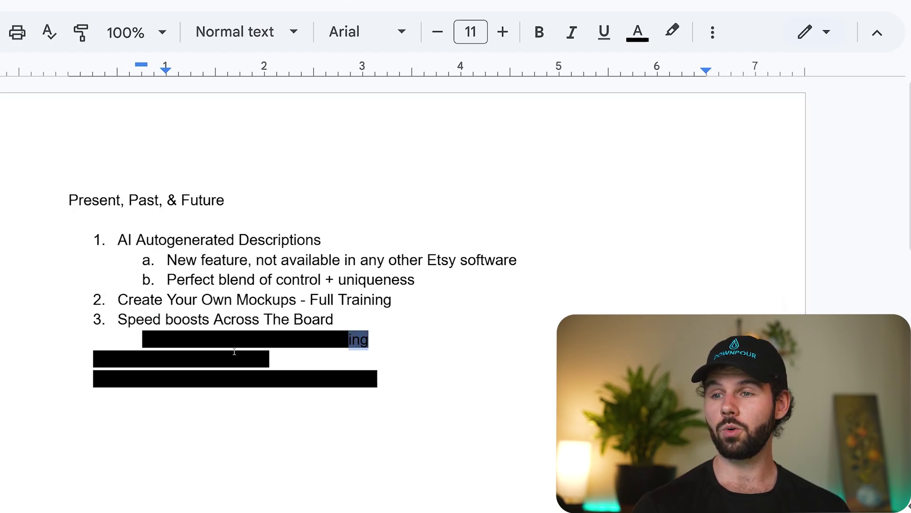
click(672, 31)
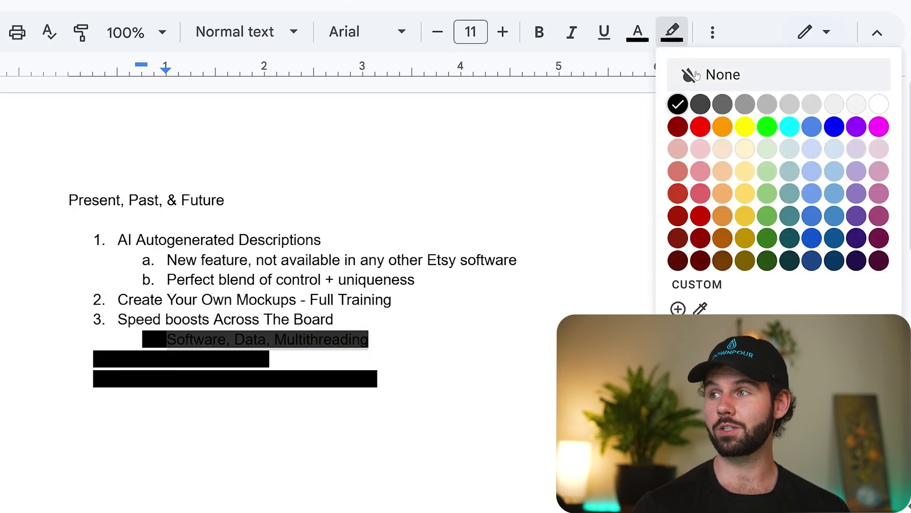
click(696, 74)
click(389, 260)
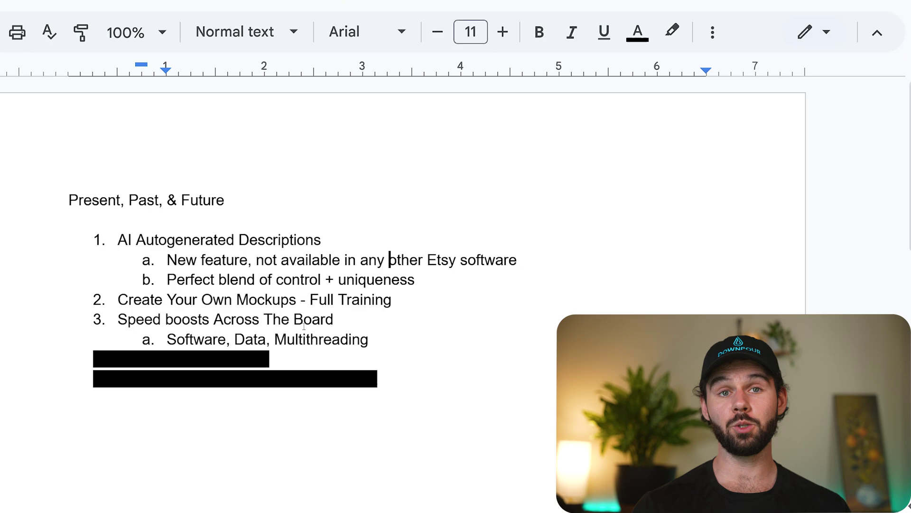
Step: Highlight the words Software, Data and Multithreading in turn while discussing them
drag(167, 340, 217, 340)
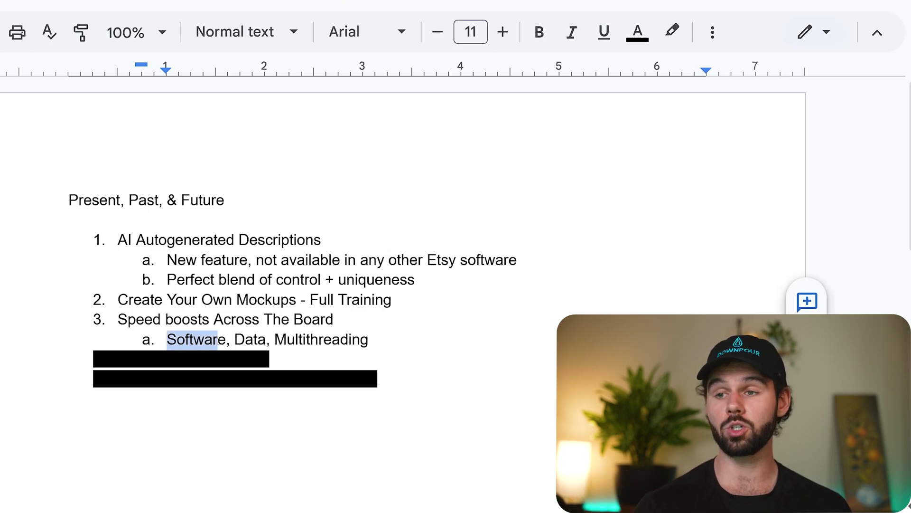
click(237, 319)
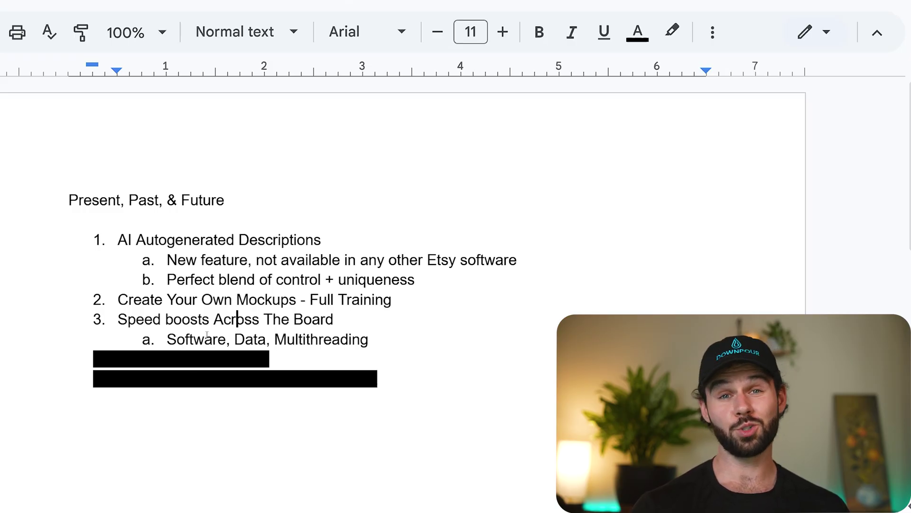
double_click(240, 340)
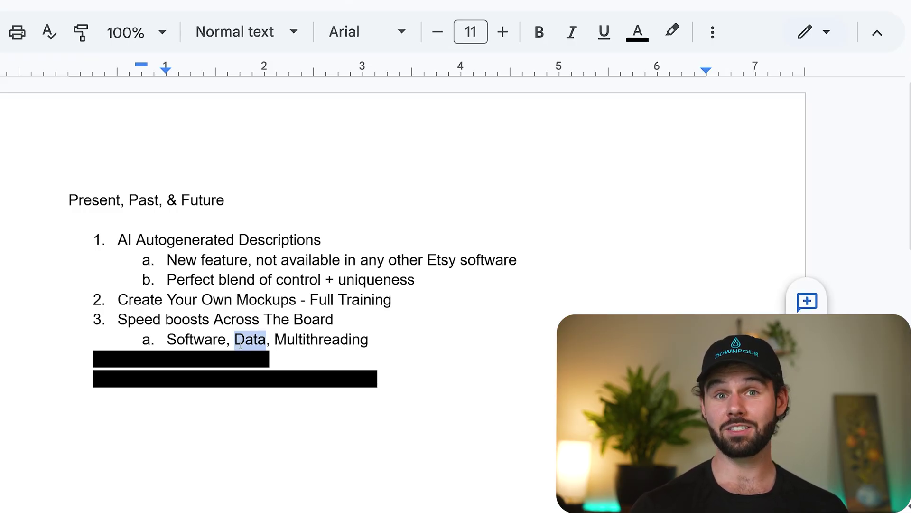
click(352, 327)
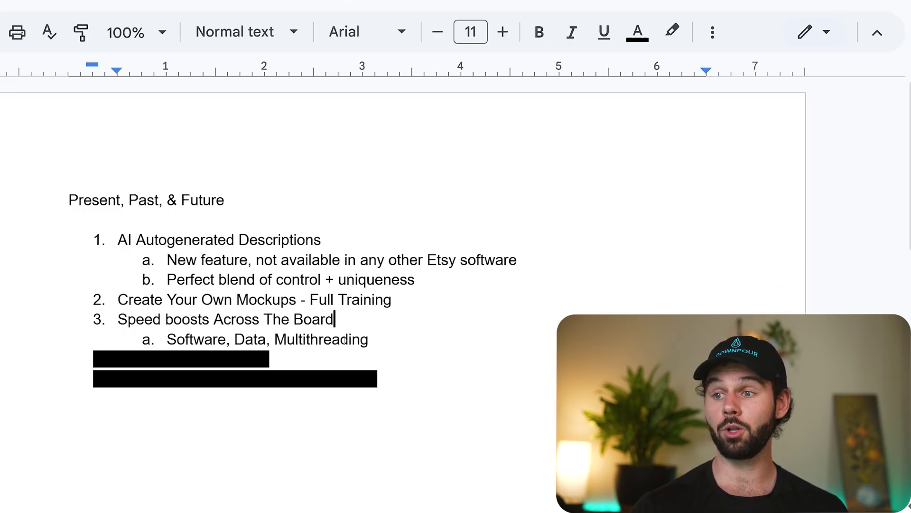
drag(369, 339, 253, 340)
click(319, 340)
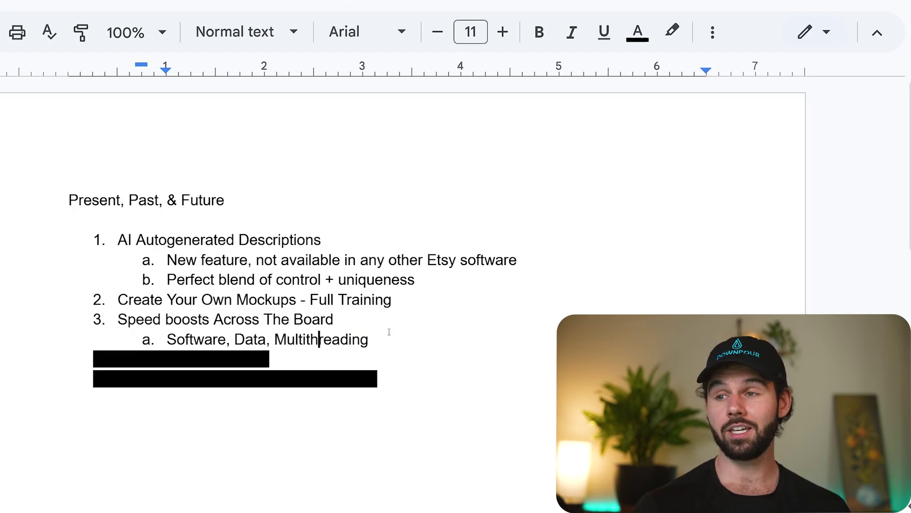
drag(378, 339, 275, 339)
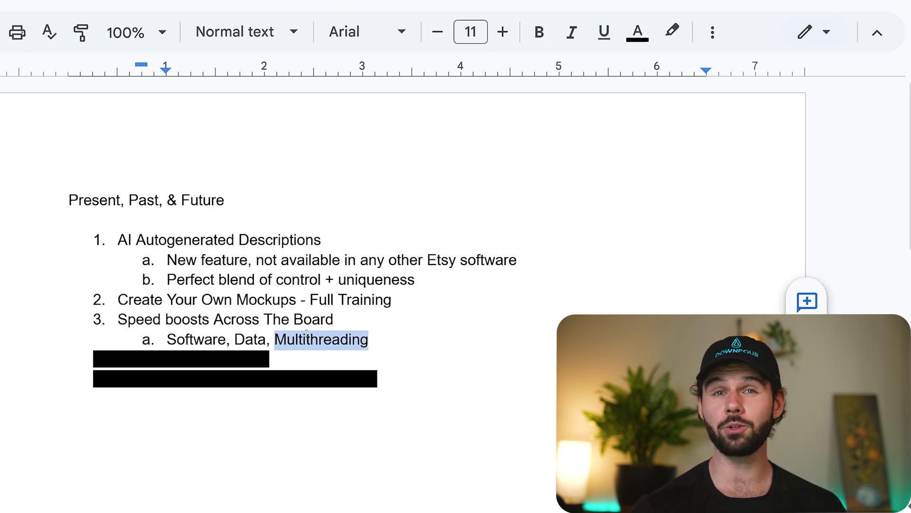
click(322, 320)
Step: Select item 3 with its sub-point for emphasis, then select the hidden line below it
mouse_move(377, 340)
mouse_down()
mouse_move(156, 332)
mouse_move(118, 318)
mouse_up()
click(262, 331)
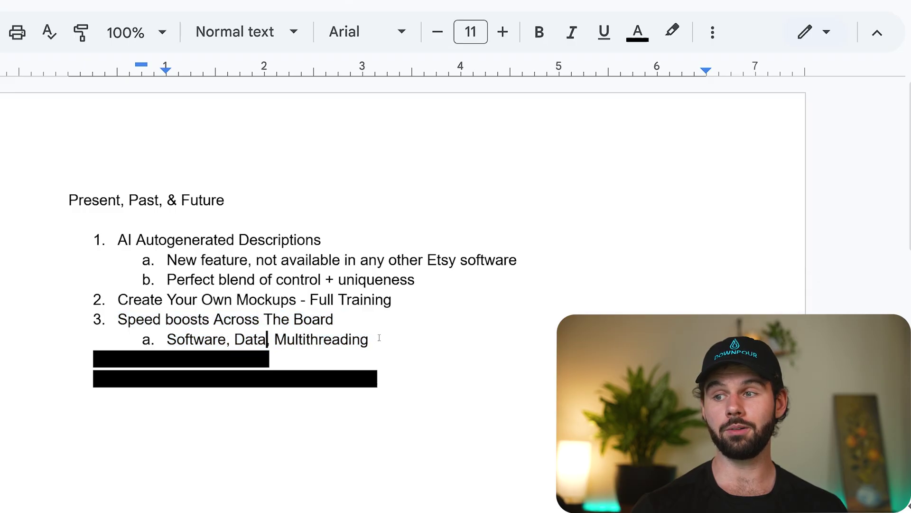
text(,)
drag(379, 338, 112, 329)
click(382, 339)
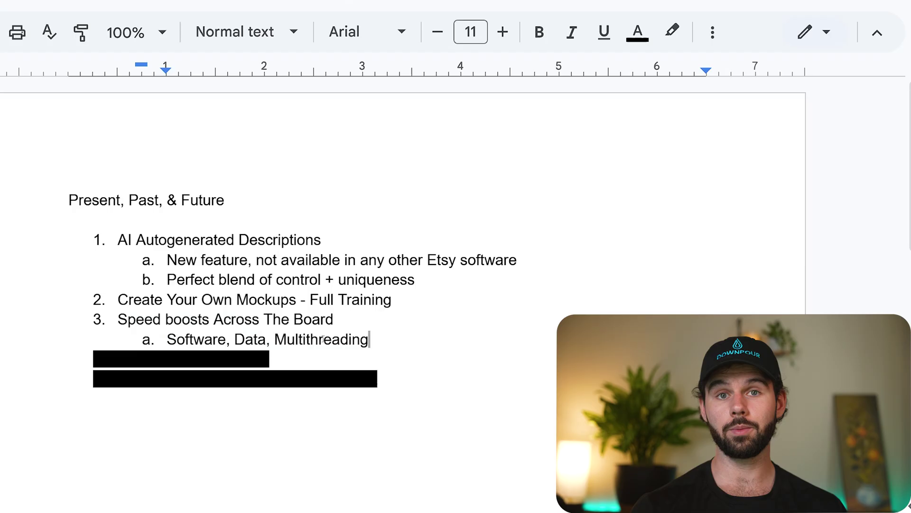
drag(301, 361, 98, 361)
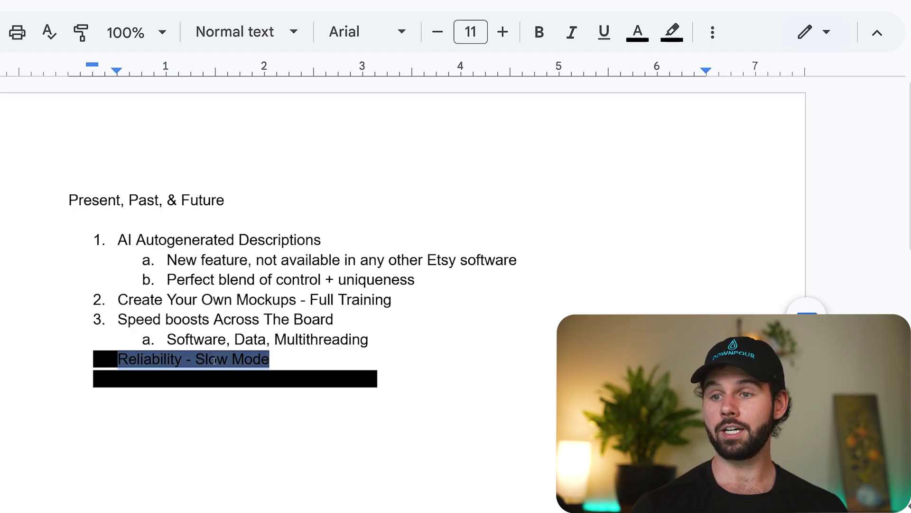
Step: Remove the black highlight from item 4, 'Reliability - Slow Mode'
click(673, 31)
click(722, 74)
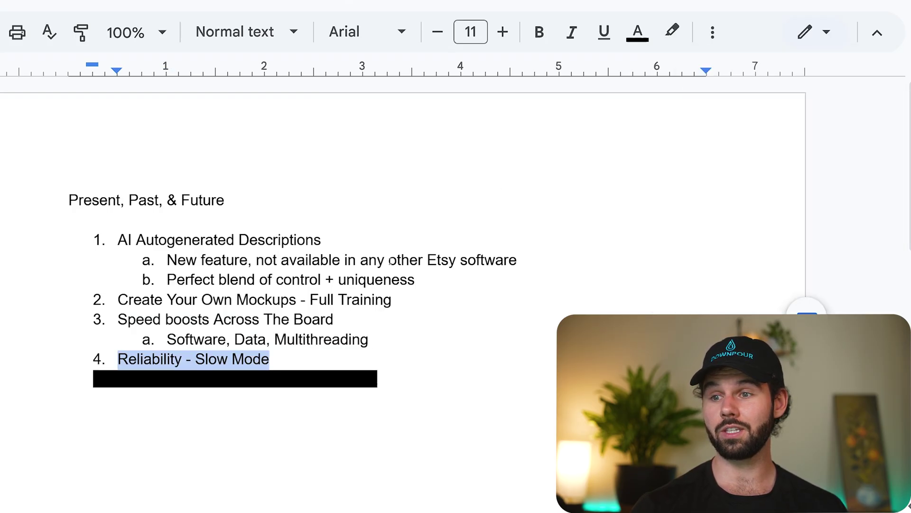
click(193, 339)
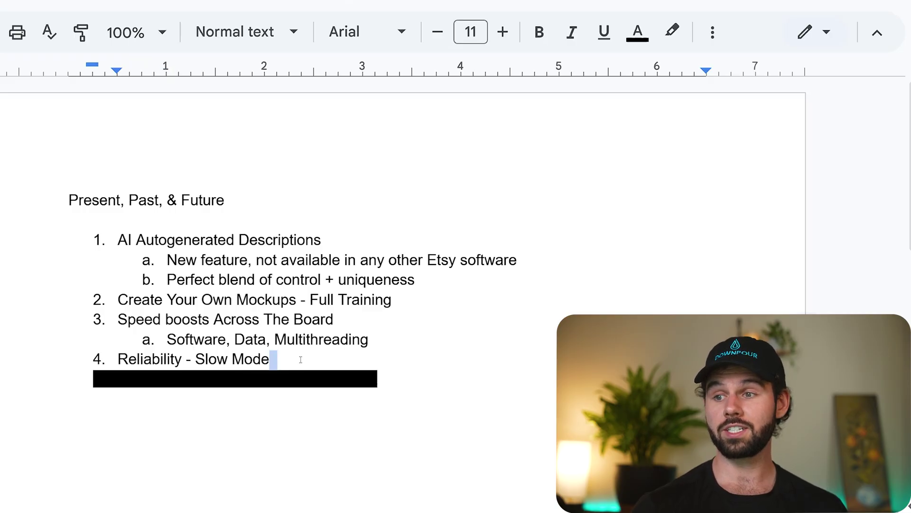
drag(271, 360, 124, 349)
click(119, 359)
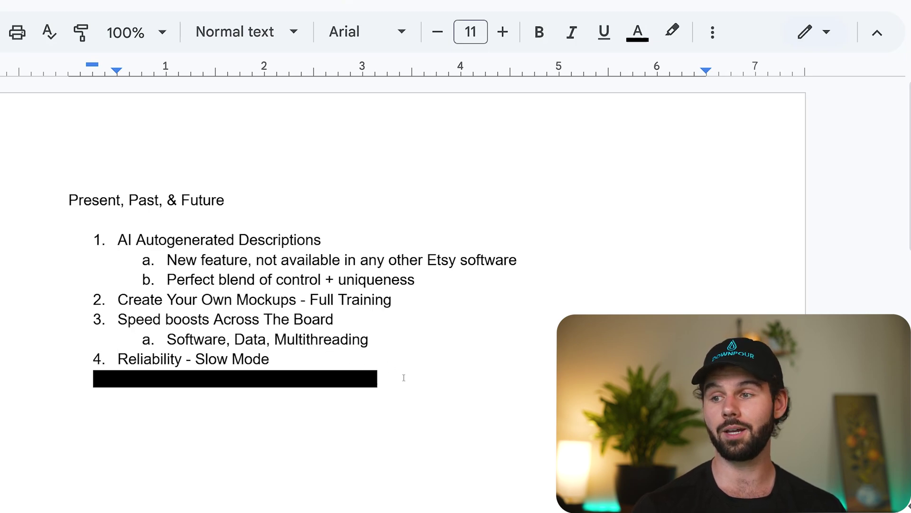
Step: Emphasise Reliability - Slow Mode, then select the still-hidden fifth line through its end
drag(379, 380, 91, 380)
key(BackSpace)
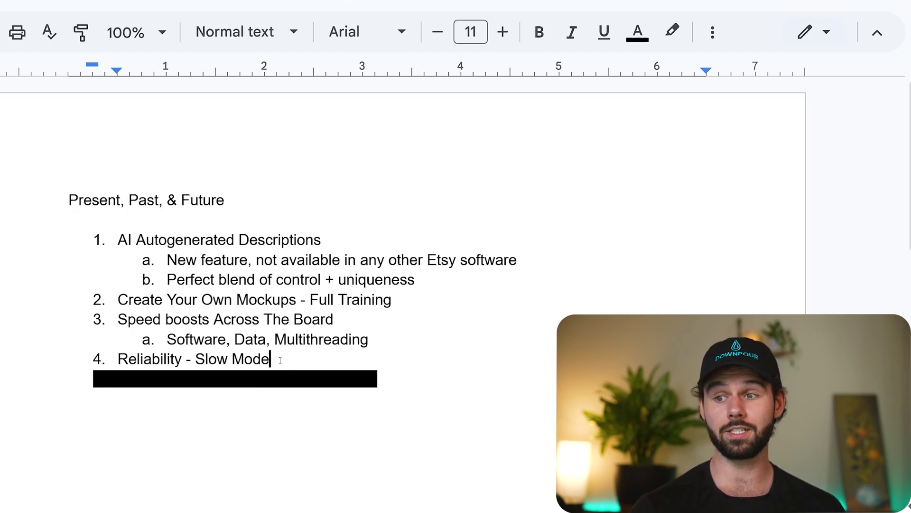
drag(270, 358, 117, 359)
click(368, 340)
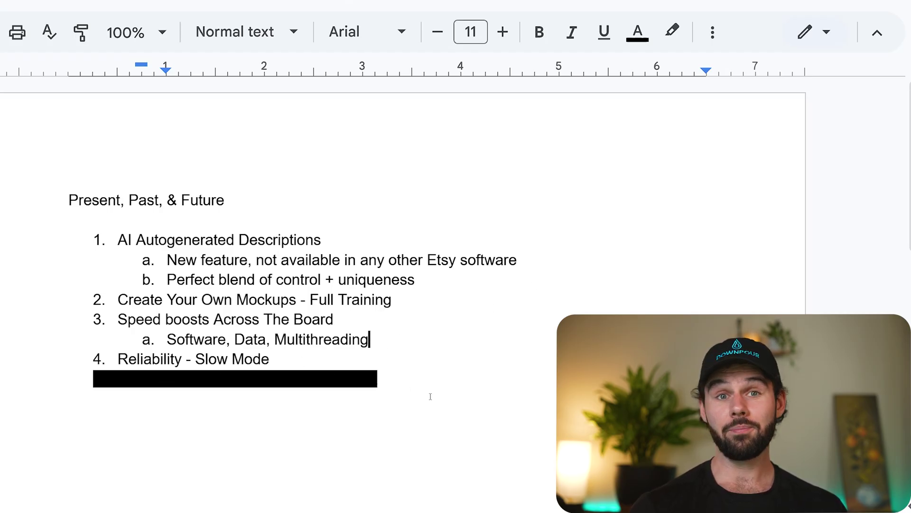
drag(409, 387, 132, 391)
key(shift+Down)
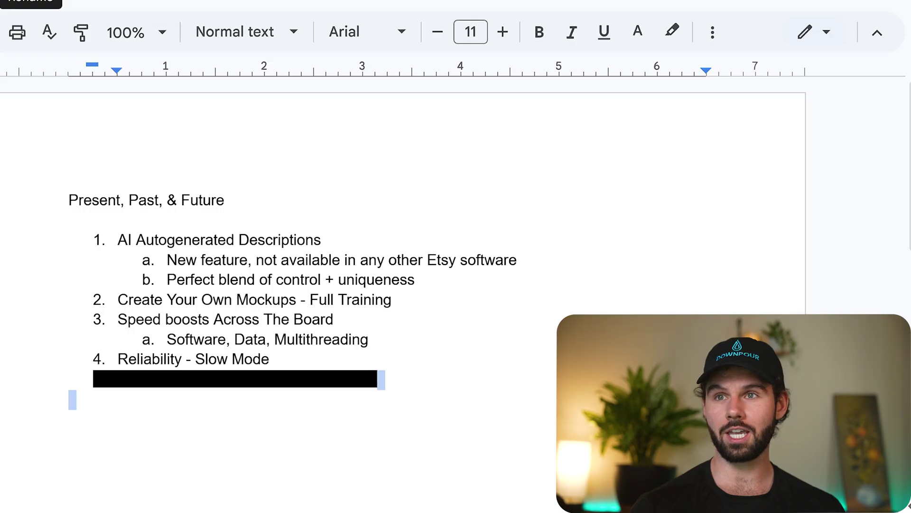
Step: Remove the black highlight from item 5, 'Coming up Next: AI Alt Text + Bulk Edit'
click(392, 348)
drag(408, 372, 80, 380)
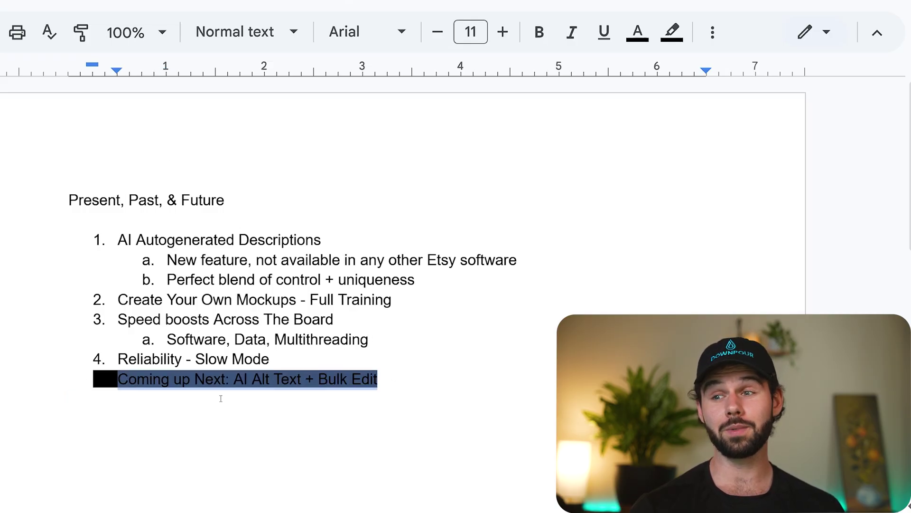
click(672, 32)
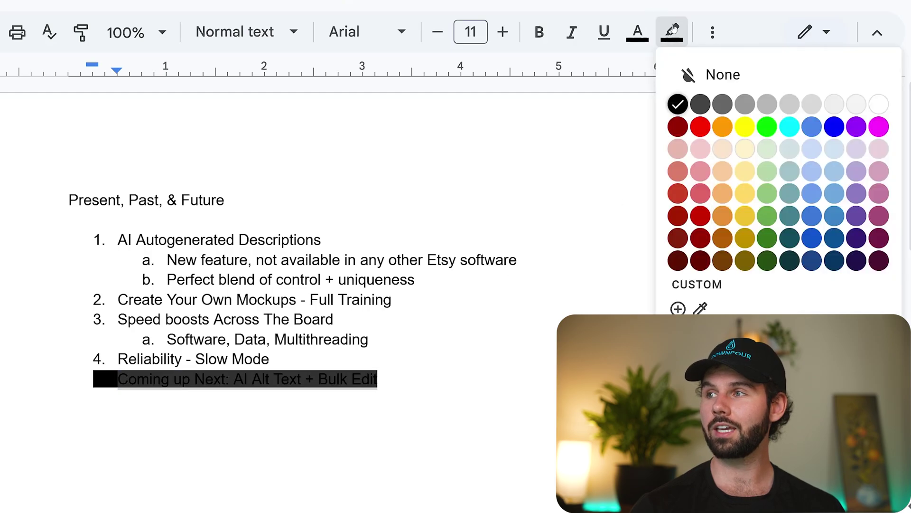
click(716, 73)
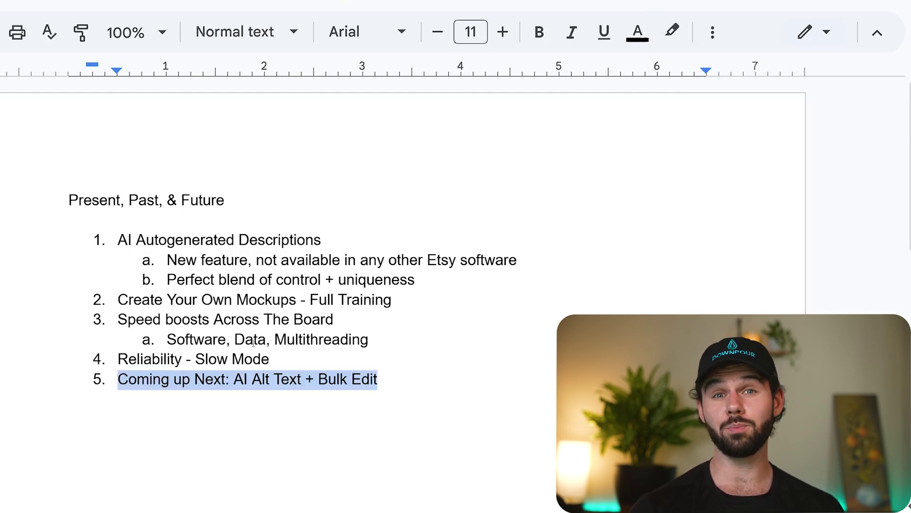
click(270, 359)
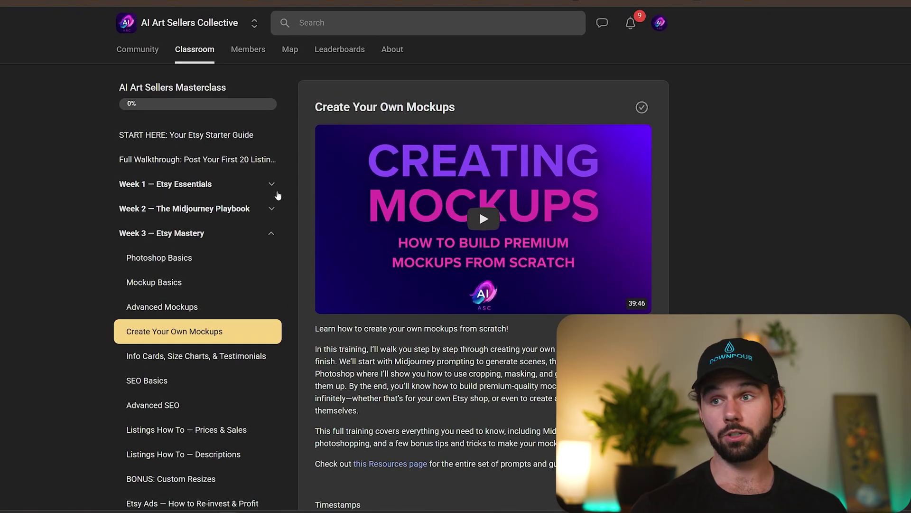
Step: Open the community poll post on AI alt text and highlight its list of example alt texts
click(133, 50)
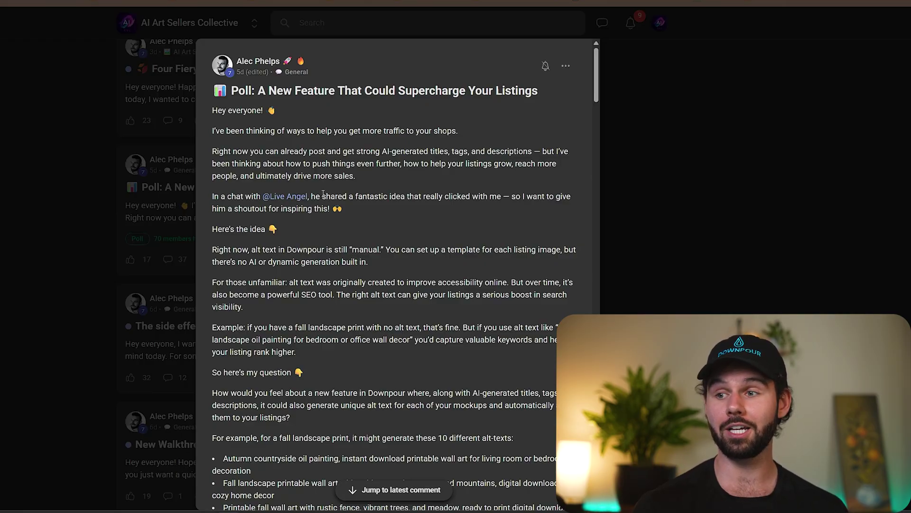
scroll(444, 256, down, 2)
scroll(329, 110, down, 3)
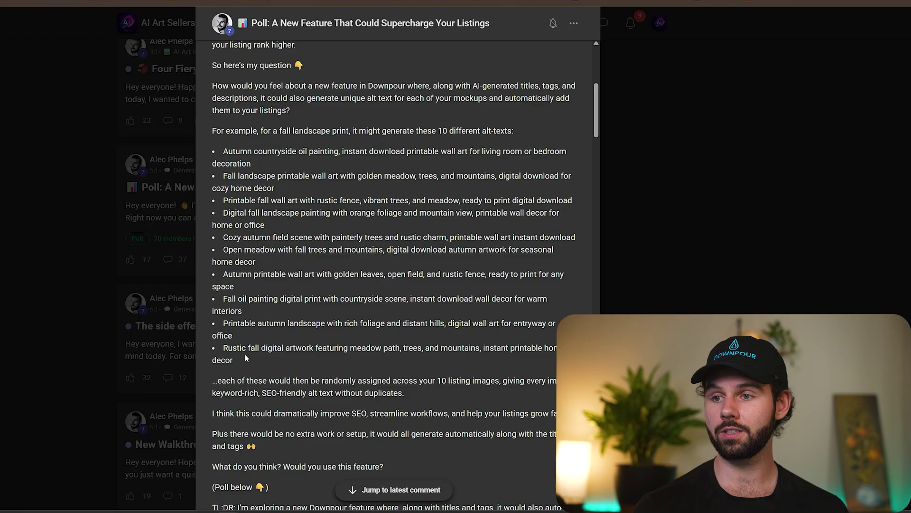
drag(245, 354, 218, 149)
click(404, 325)
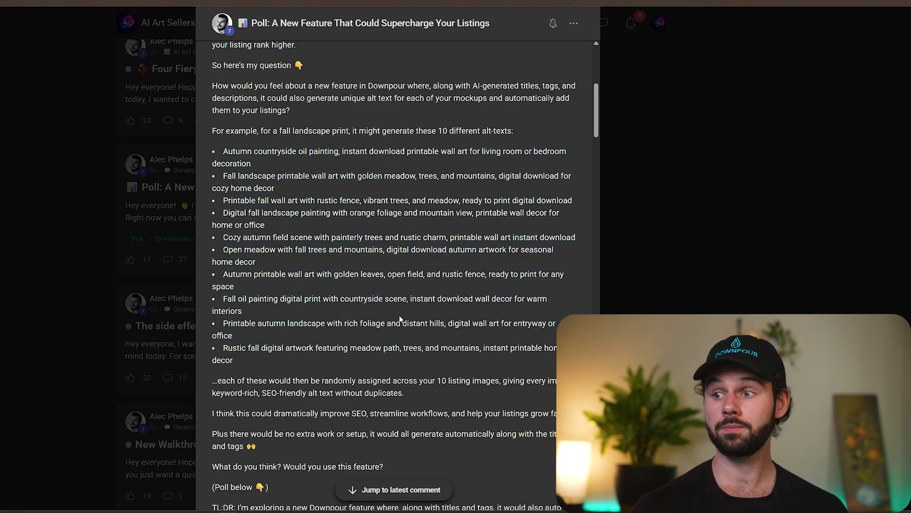
scroll(401, 320, down, 3)
scroll(427, 285, down, 2)
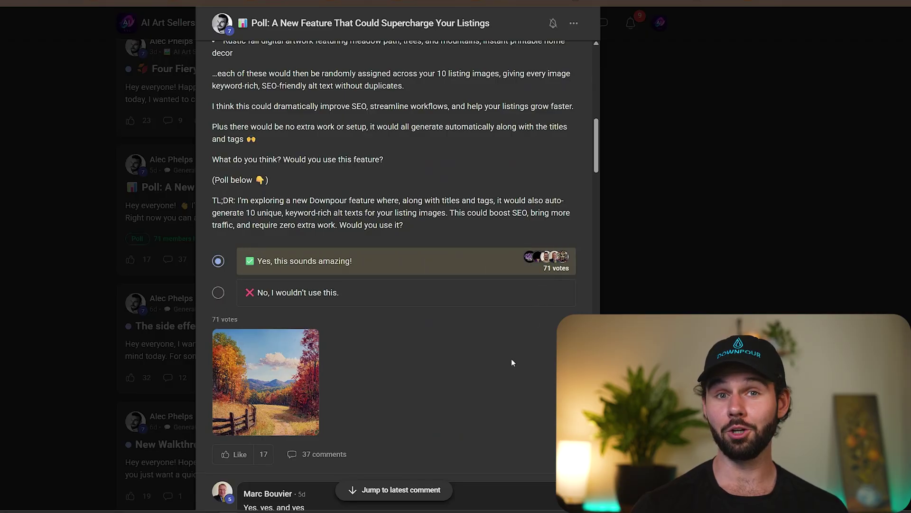
scroll(484, 356, up, 1)
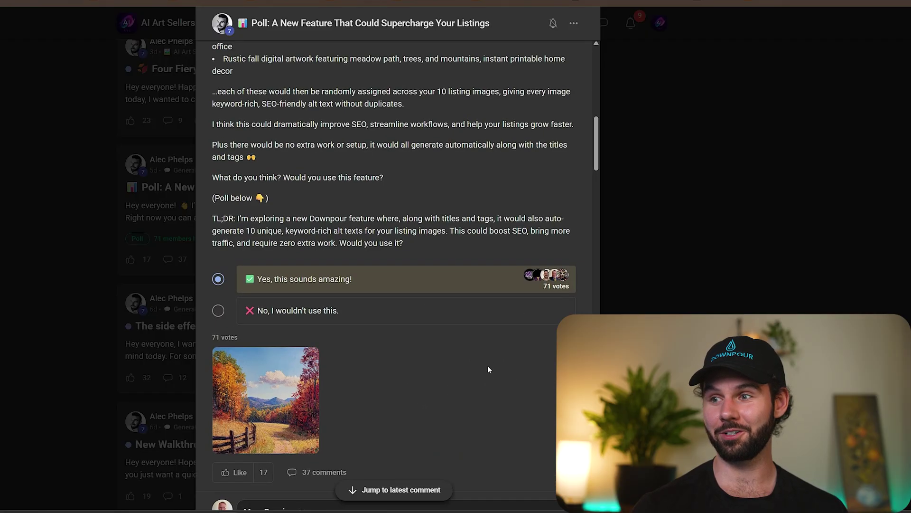
scroll(488, 365, up, 4)
scroll(488, 367, up, 3)
scroll(489, 358, up, 1)
scroll(486, 357, up, 2)
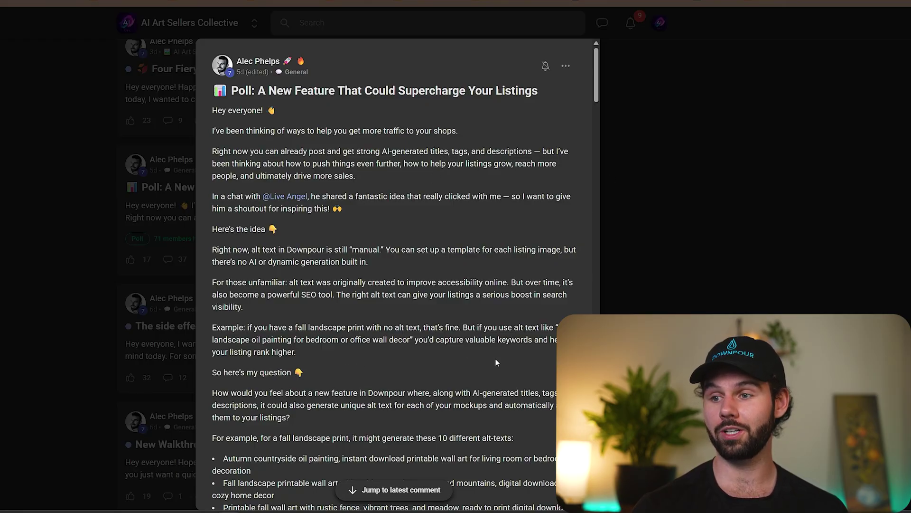
scroll(496, 362, down, 4)
scroll(489, 357, down, 1)
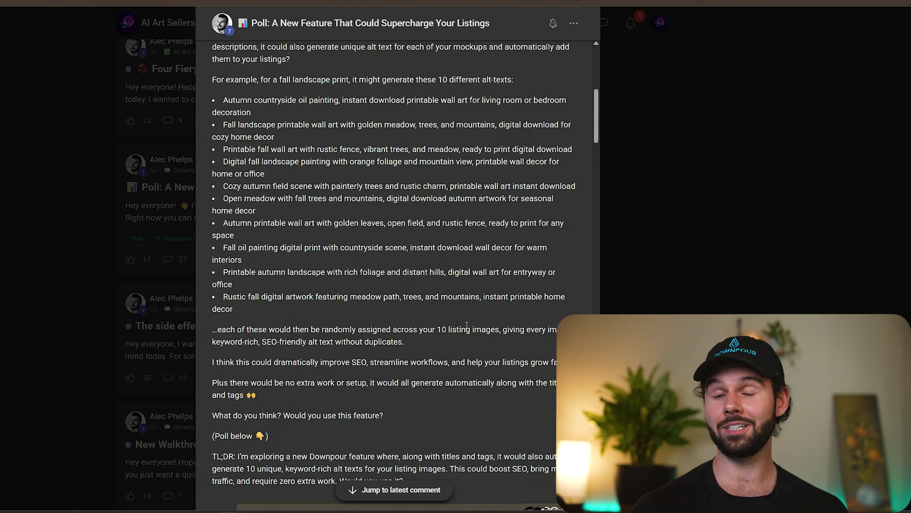
scroll(454, 324, down, 1)
scroll(442, 319, up, 4)
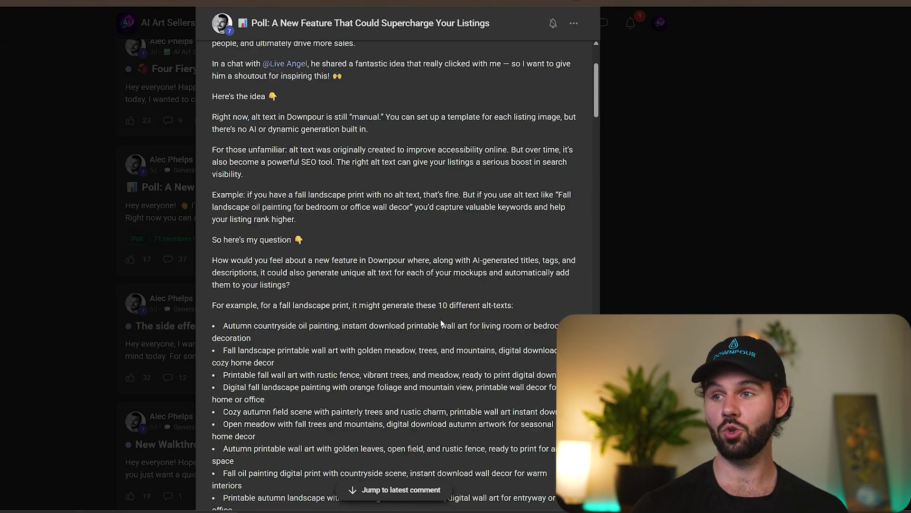
scroll(441, 319, up, 3)
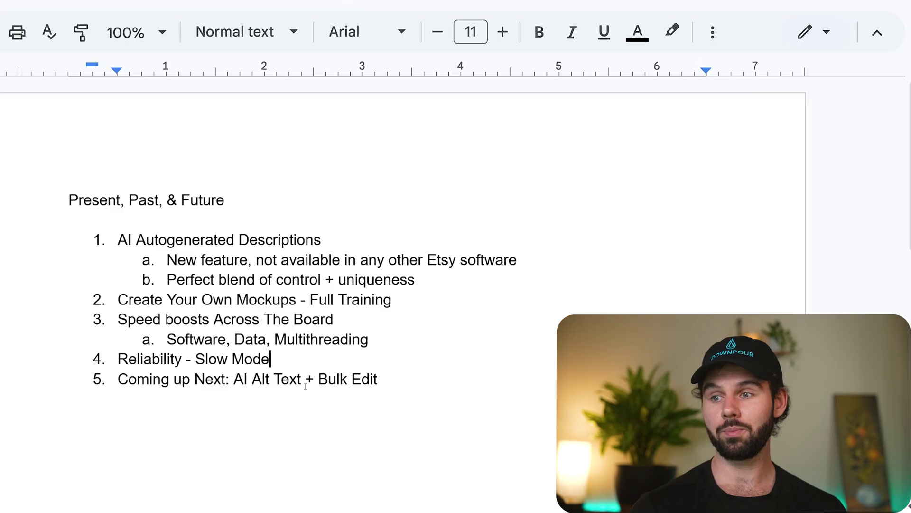
drag(306, 379, 233, 384)
click(283, 381)
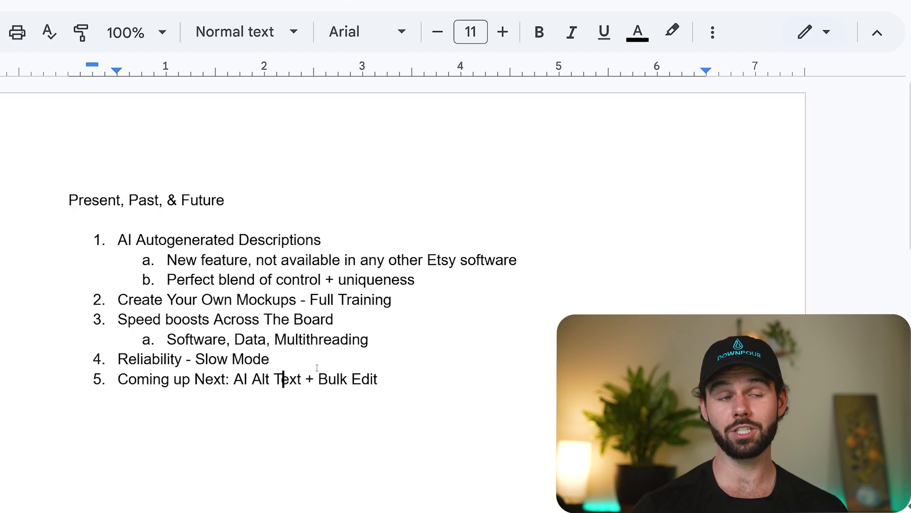
drag(377, 381, 318, 381)
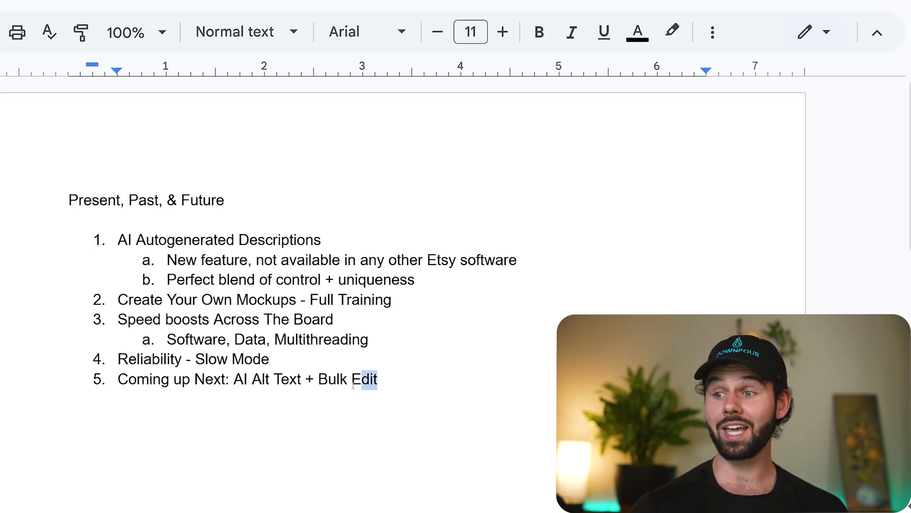
click(346, 371)
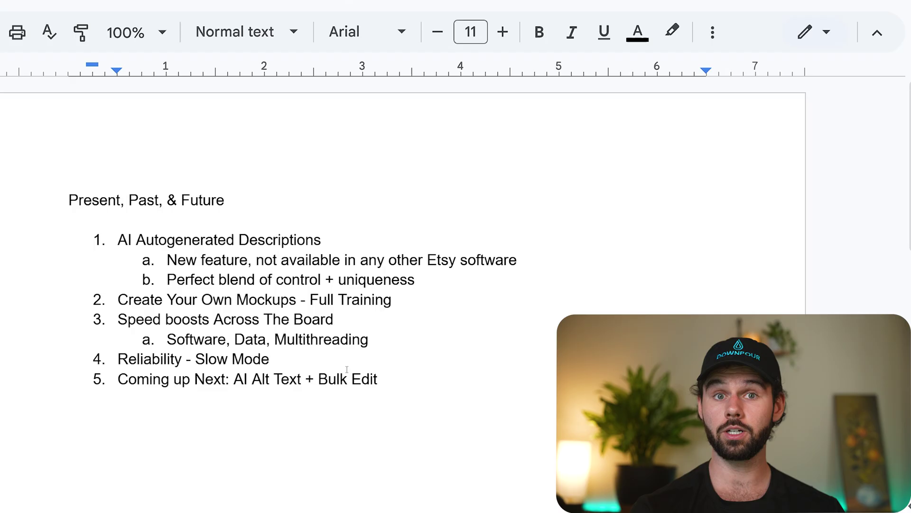
drag(389, 376, 305, 373)
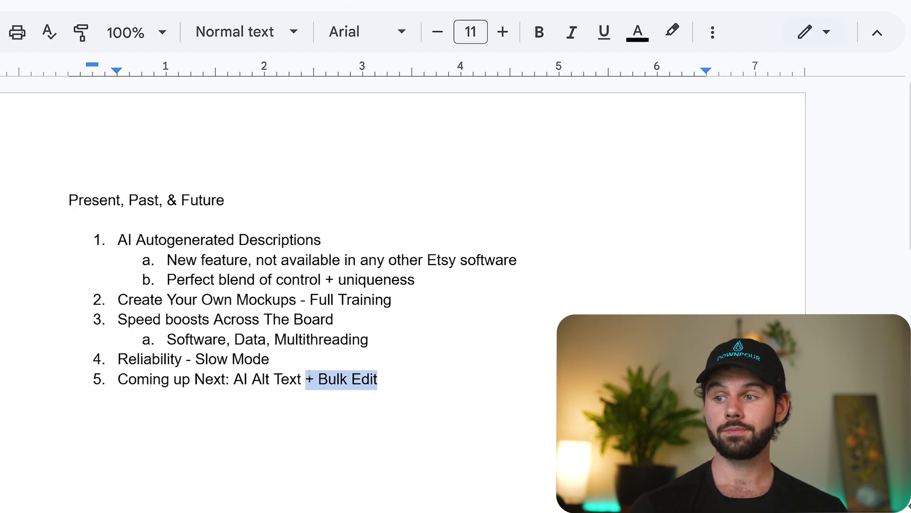
click(307, 404)
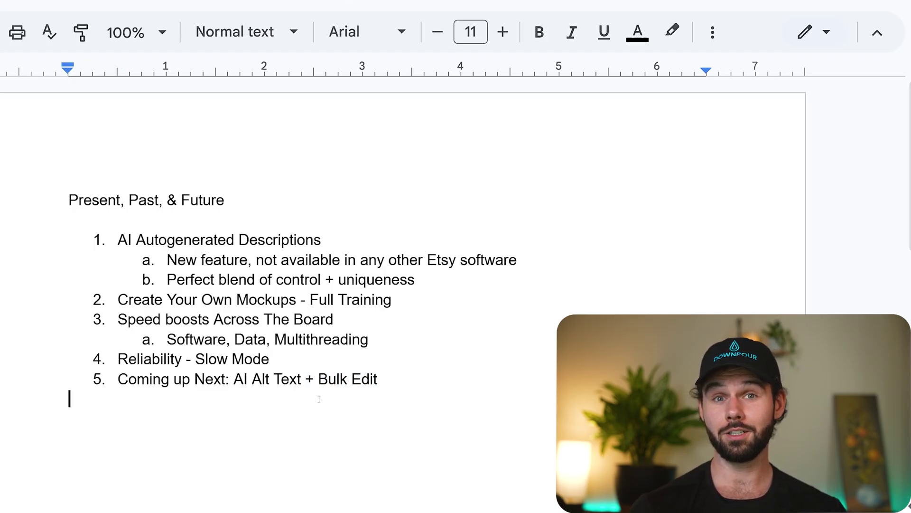
drag(384, 379, 314, 379)
click(274, 359)
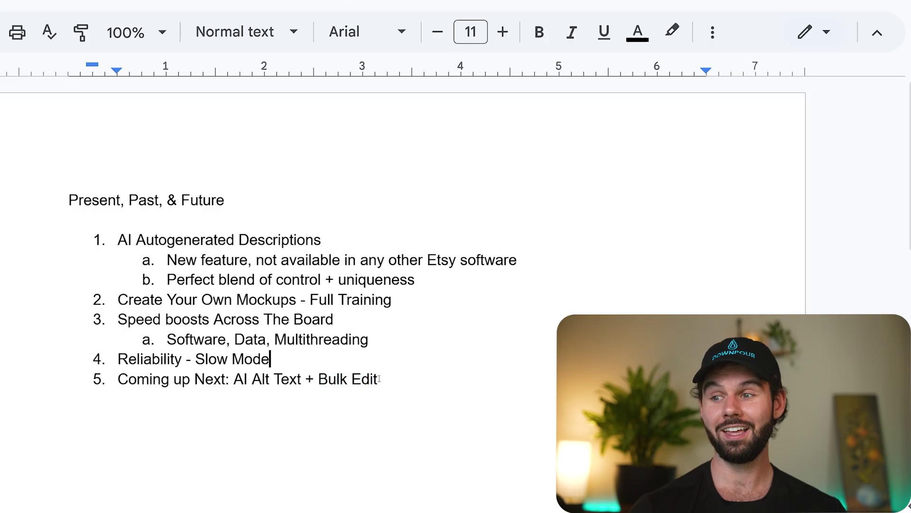
drag(380, 379, 309, 381)
click(381, 379)
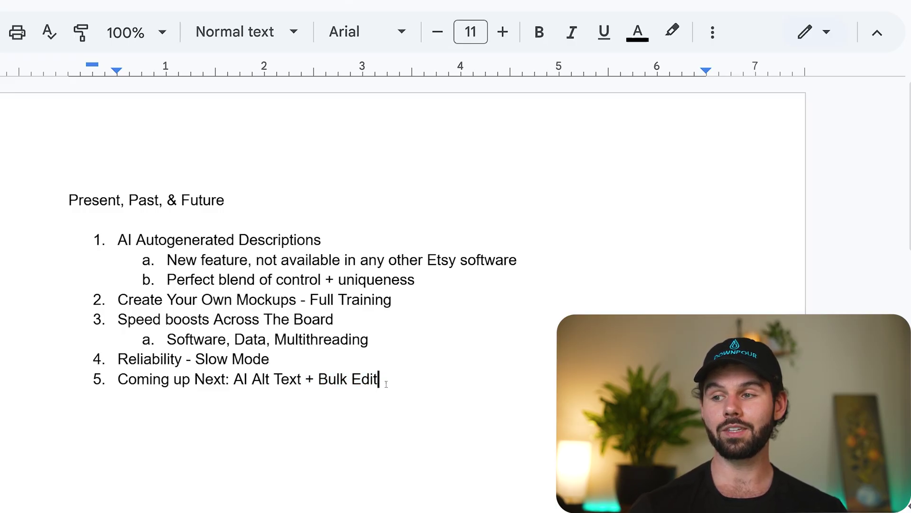
drag(381, 380, 306, 379)
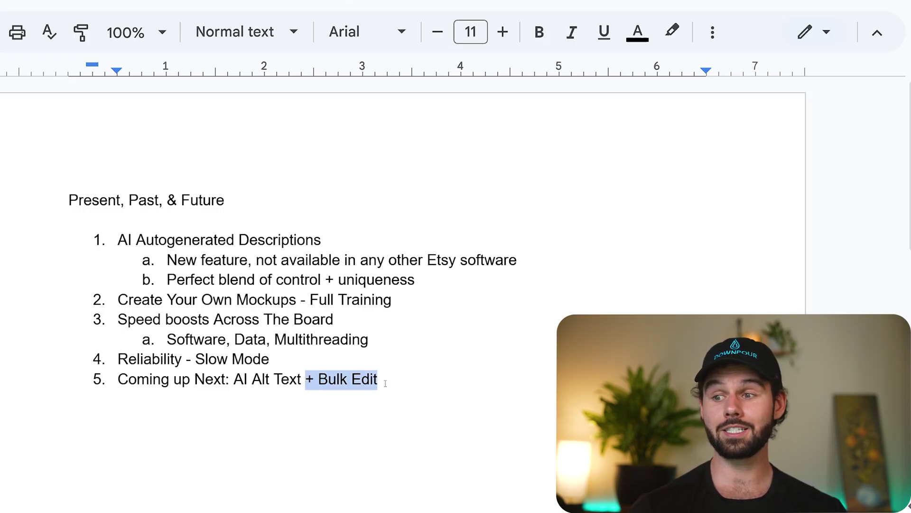
click(384, 379)
drag(384, 379, 302, 379)
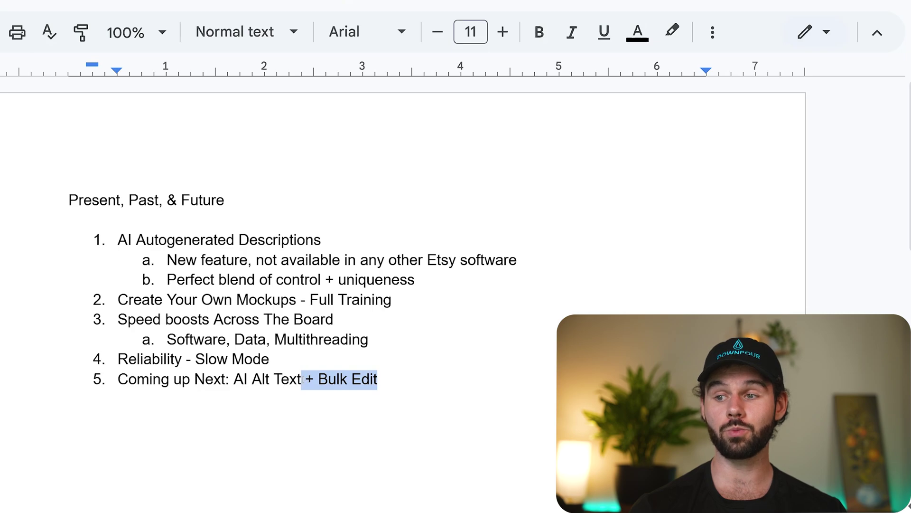
click(302, 379)
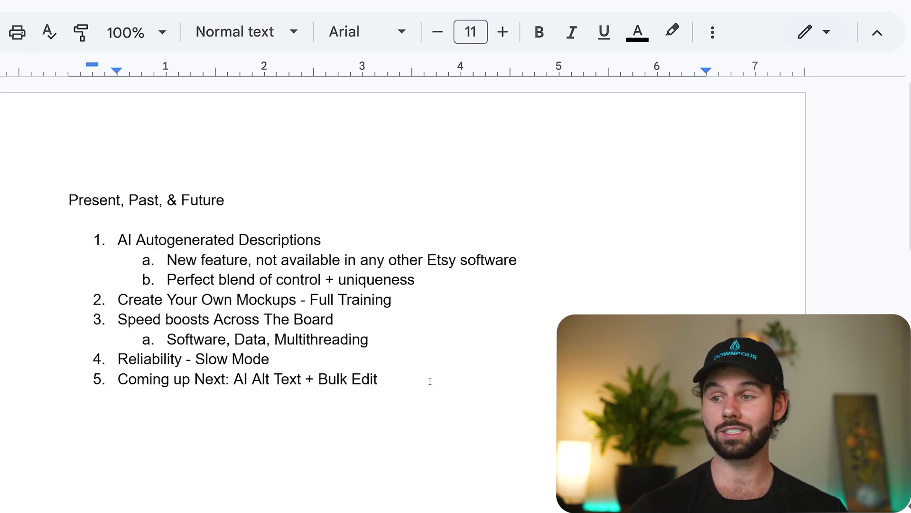
drag(385, 379, 305, 379)
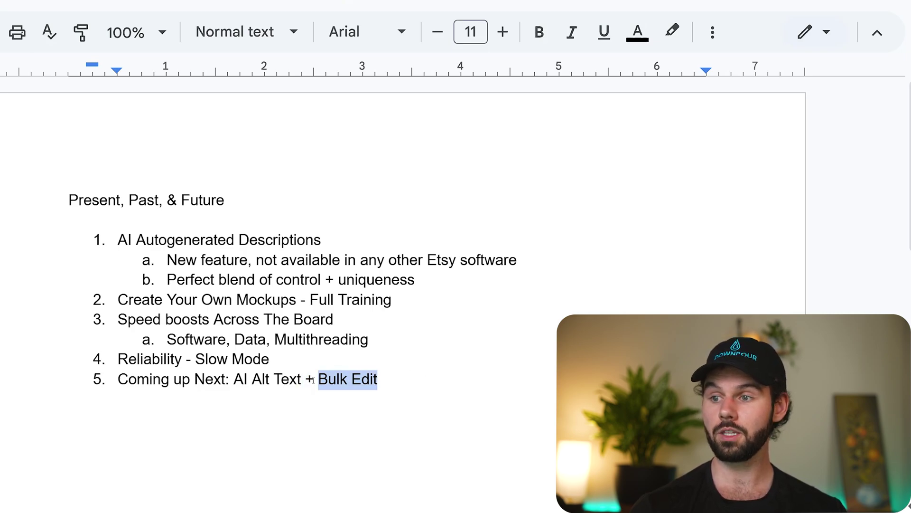
click(302, 379)
drag(381, 379, 303, 379)
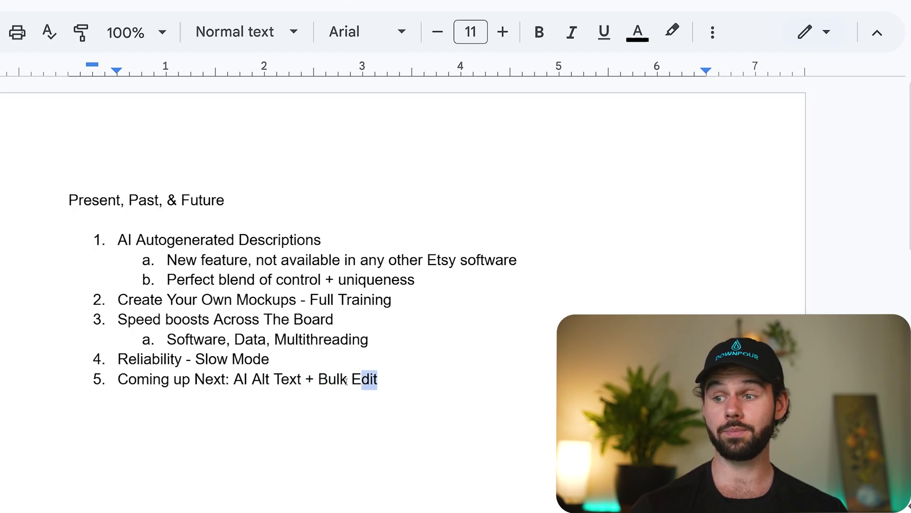
click(370, 379)
drag(385, 379, 303, 379)
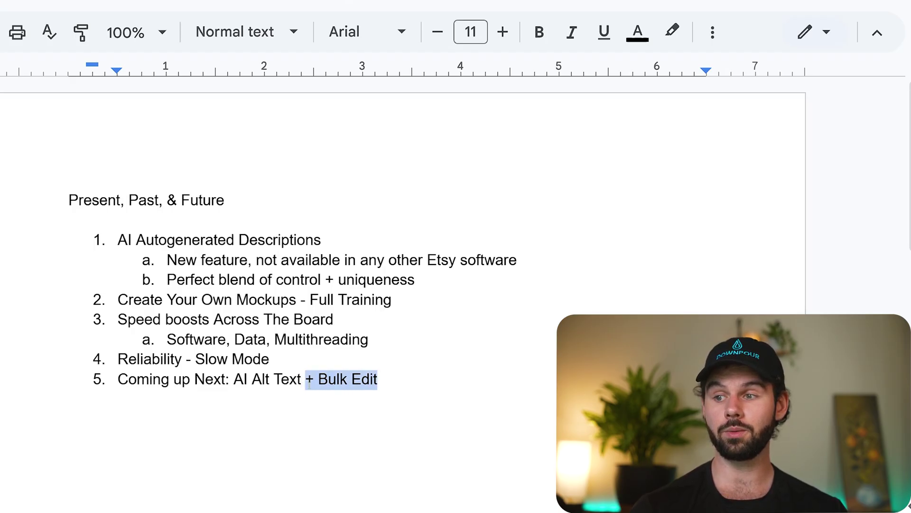
click(387, 371)
drag(393, 382, 297, 379)
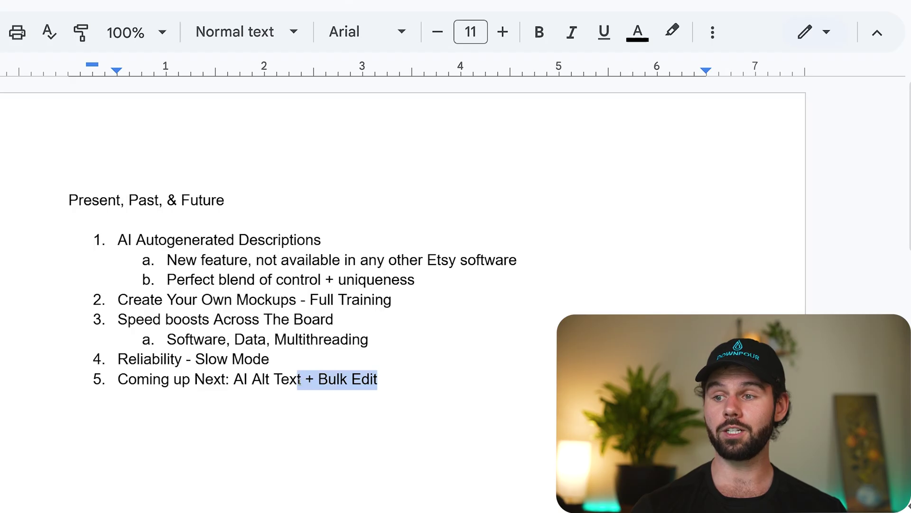
click(403, 380)
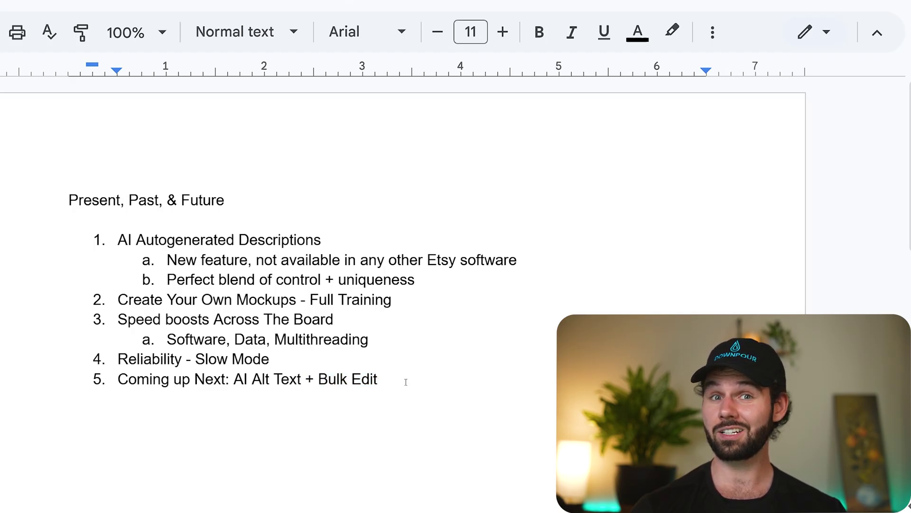
drag(392, 381, 302, 379)
click(391, 383)
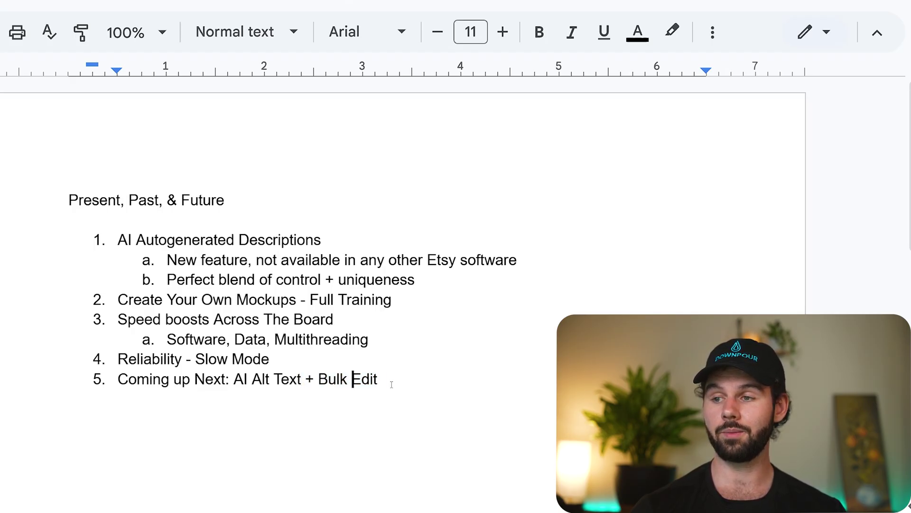
drag(383, 382, 306, 385)
click(380, 381)
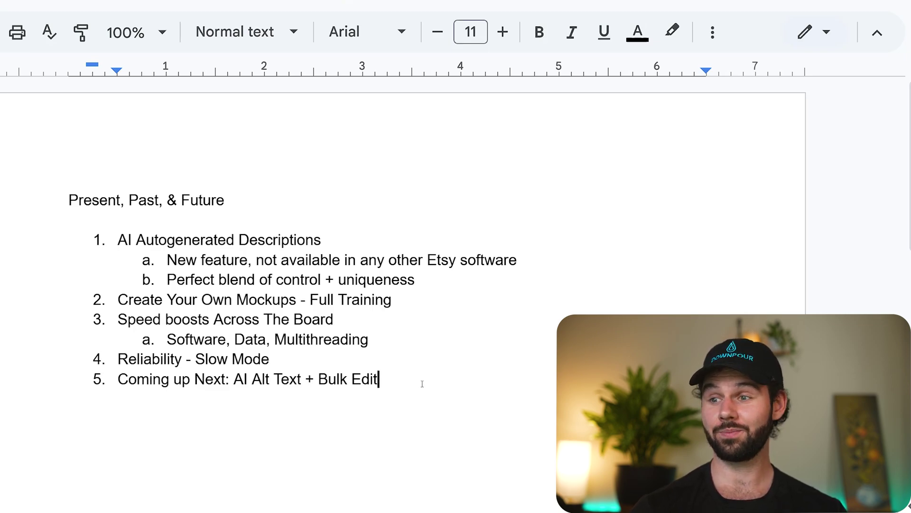
drag(422, 384, 117, 379)
click(400, 388)
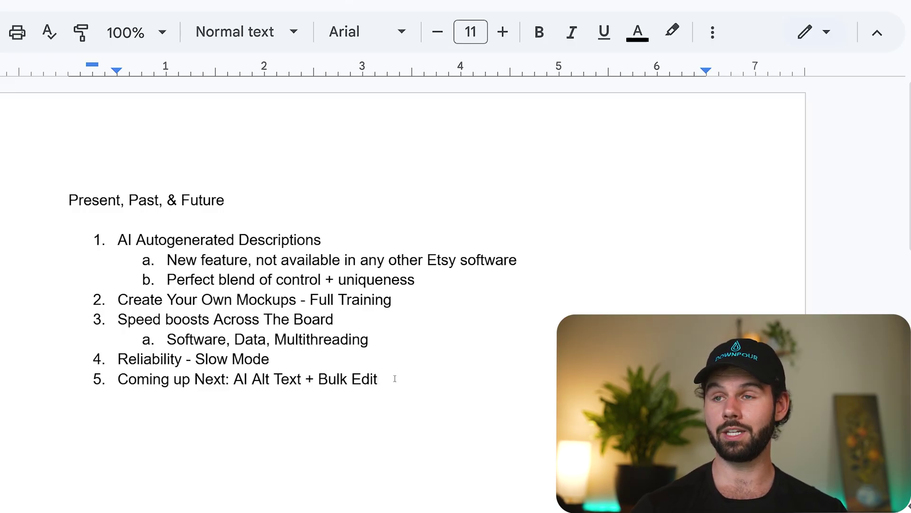
drag(394, 378, 43, 195)
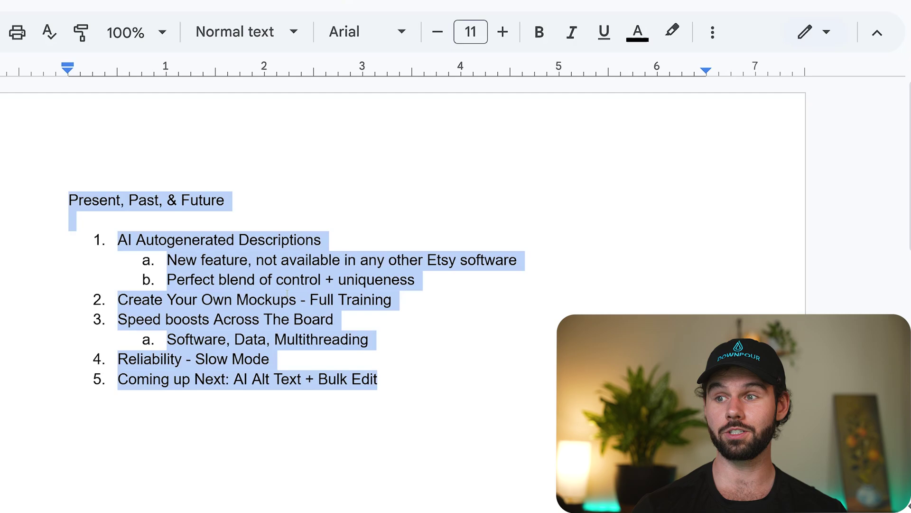
click(413, 319)
key(ctrl+a)
click(347, 300)
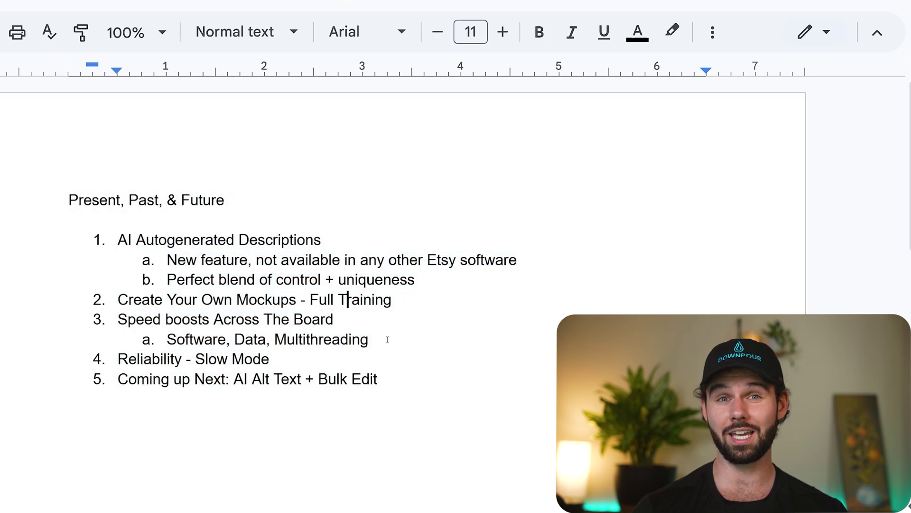
mouse_move(410, 379)
mouse_down()
mouse_move(71, 260)
mouse_move(68, 198)
mouse_up()
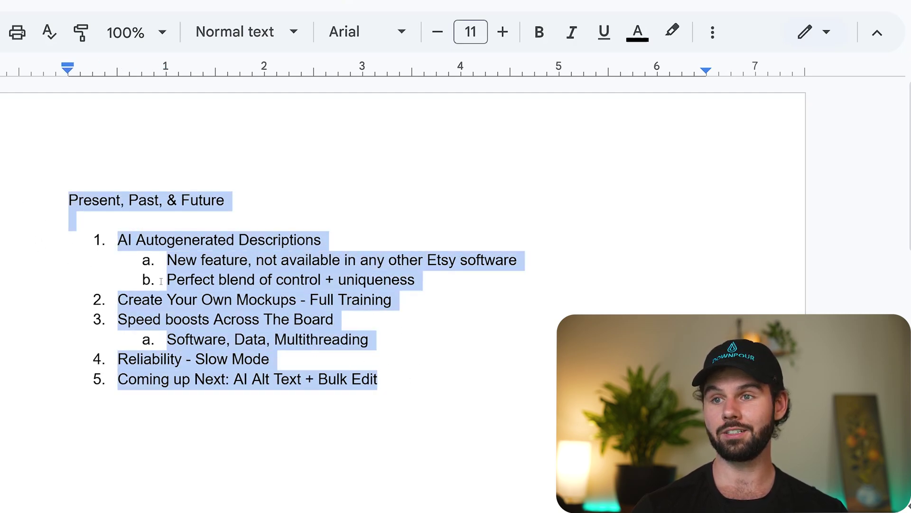
click(336, 319)
drag(336, 319, 377, 379)
key(ctrl+a)
click(258, 299)
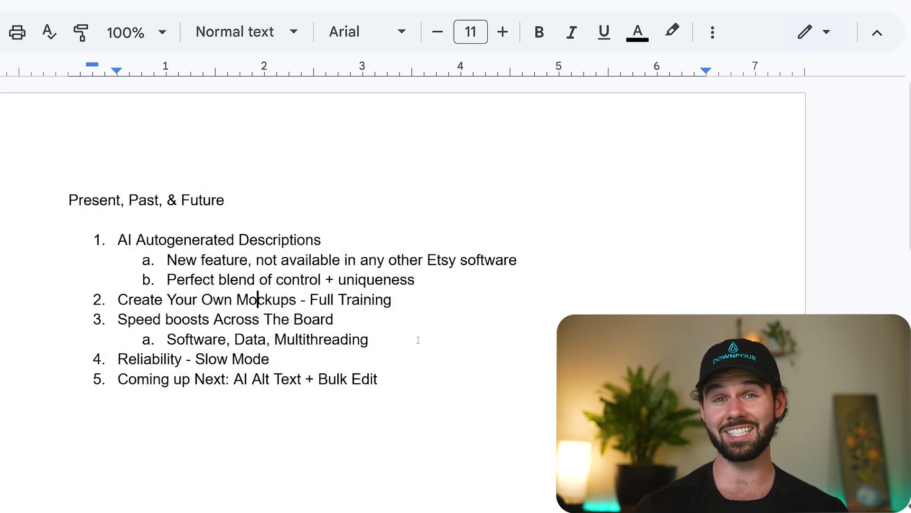
drag(390, 376, 28, 191)
click(398, 366)
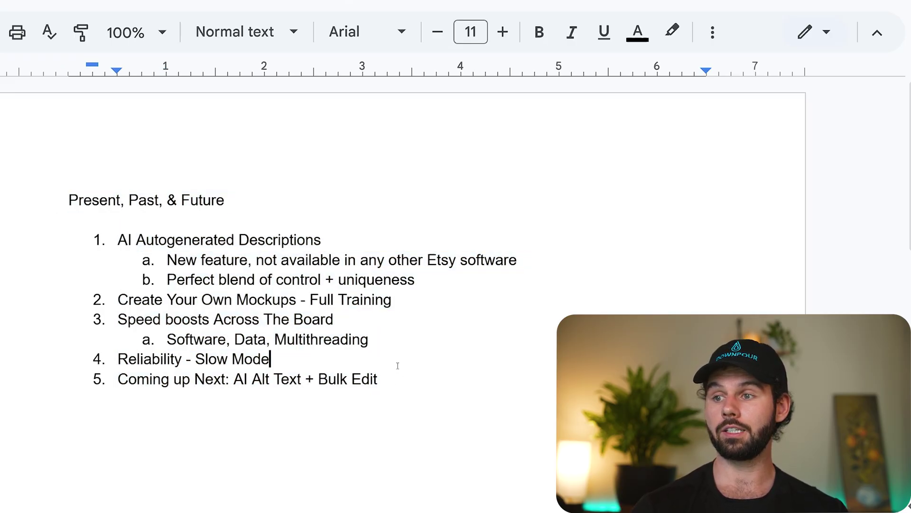
drag(396, 381, 65, 196)
click(406, 348)
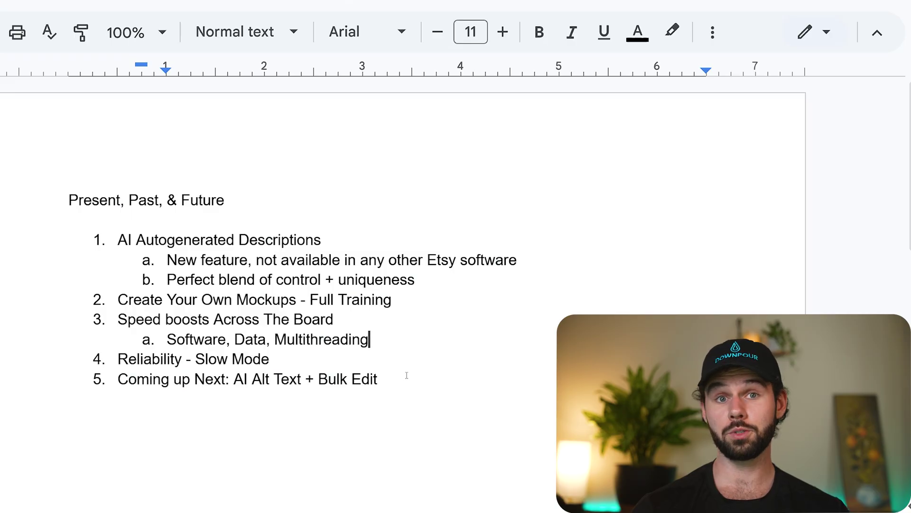
drag(406, 374, 33, 179)
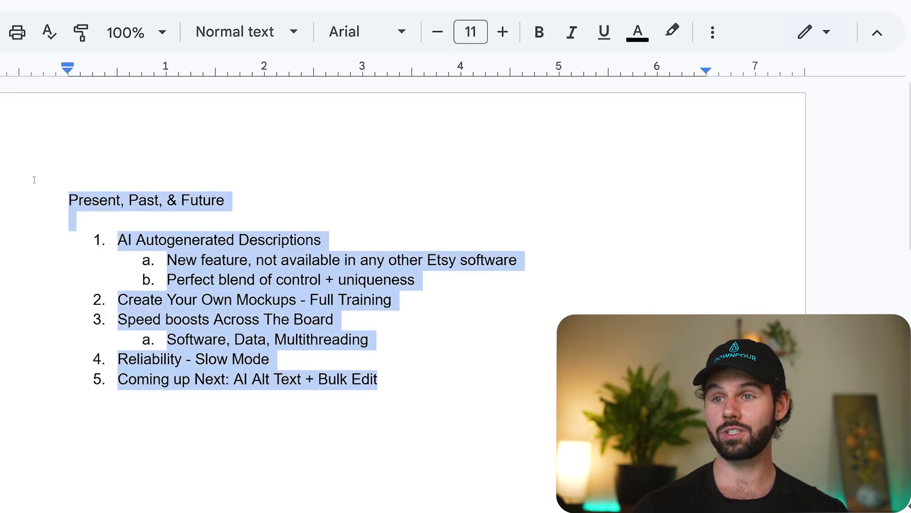
click(508, 359)
drag(424, 387, 25, 186)
click(421, 340)
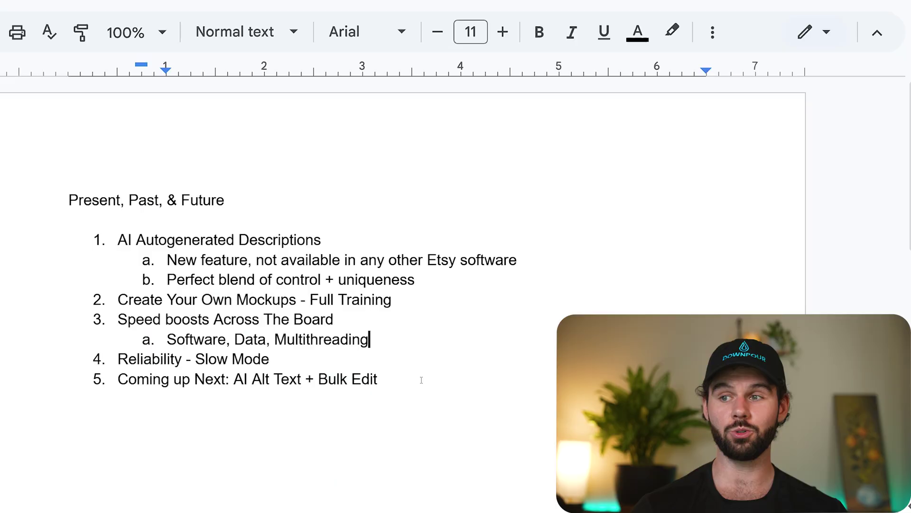
key(ctrl+a)
click(368, 281)
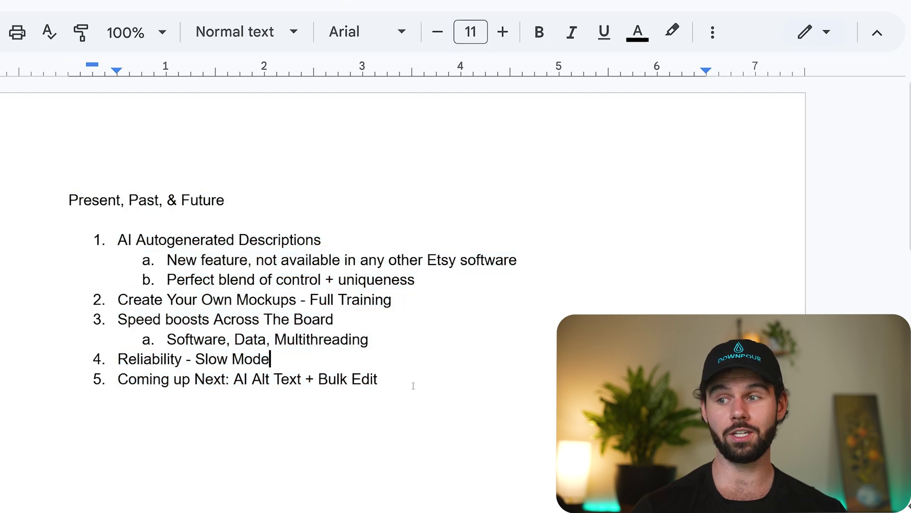
click(413, 332)
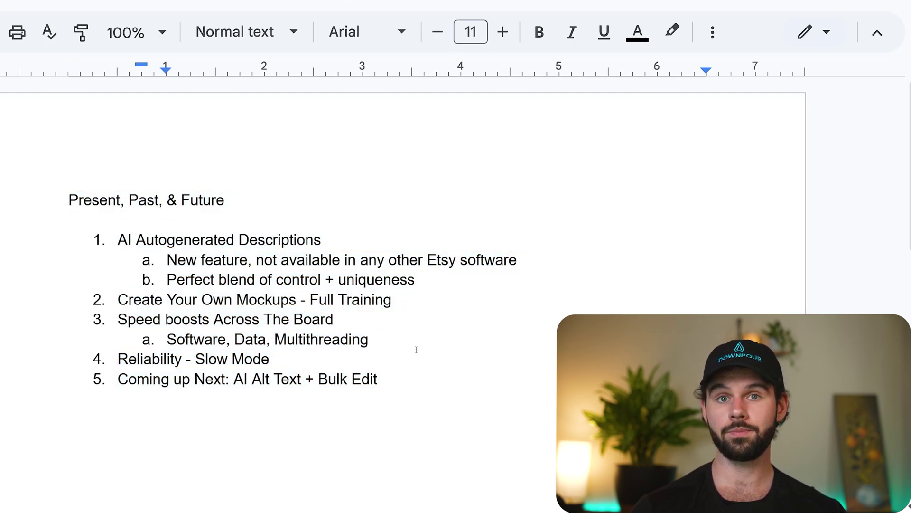